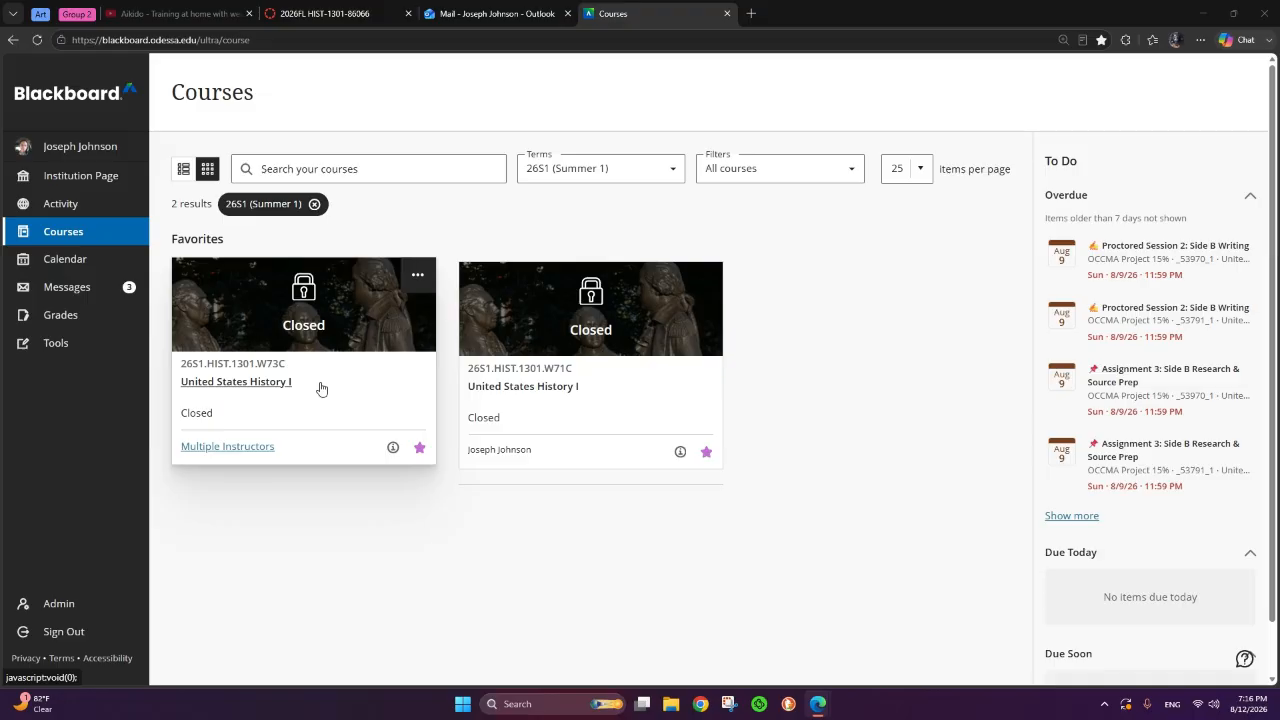
Open the 26S1.HIST.1301.W73C United States History I course and look through its course content.
left_click(288, 384)
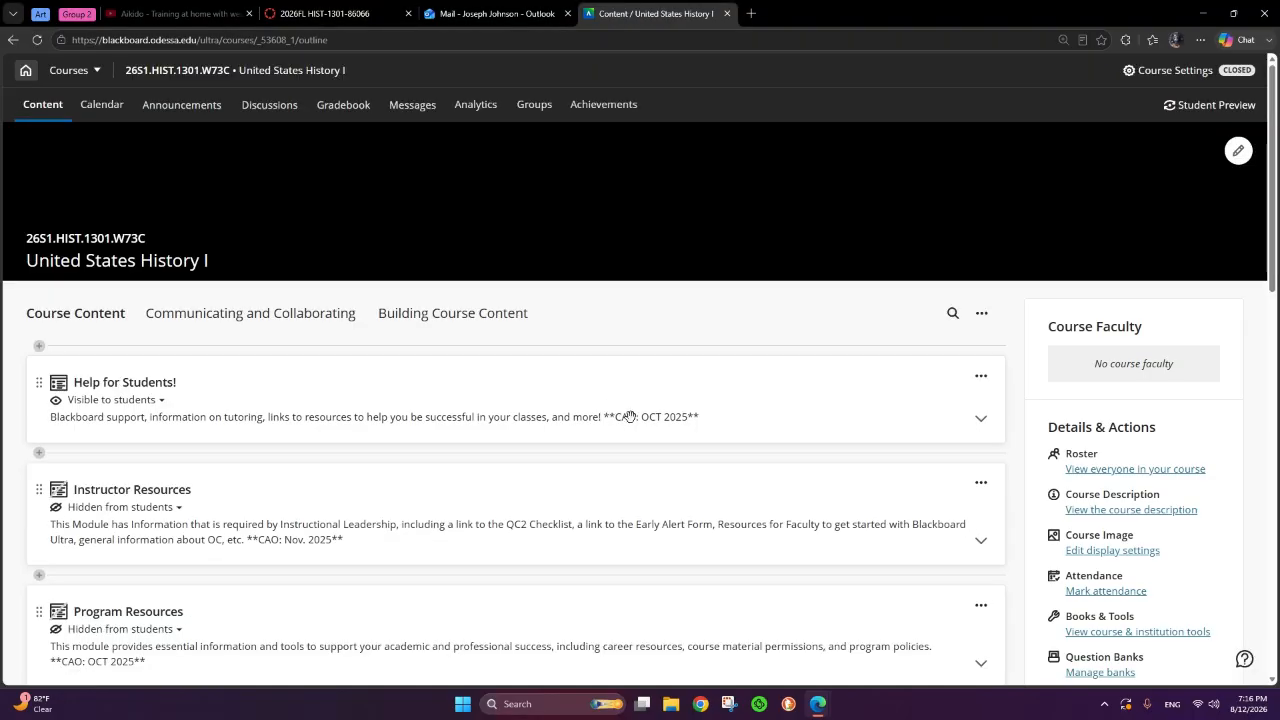
scroll(668, 440, "down", 5)
scroll(690, 470, "down", 10)
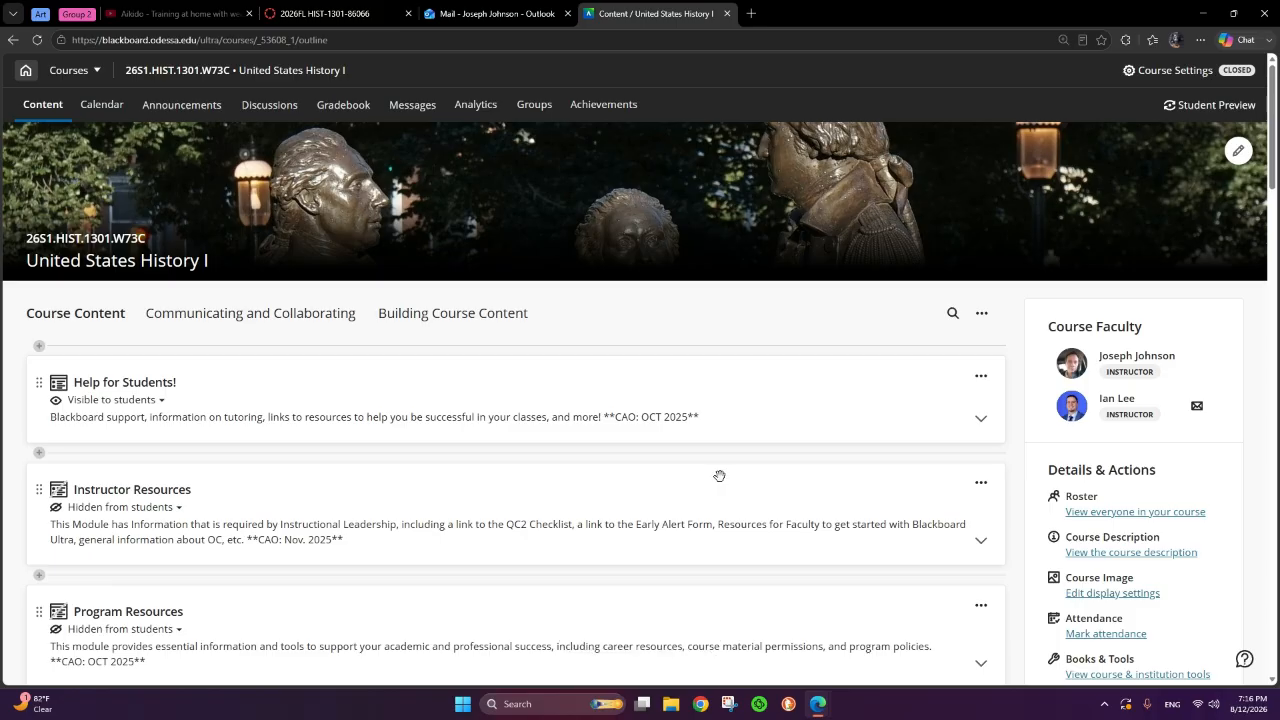
left_click(985, 484)
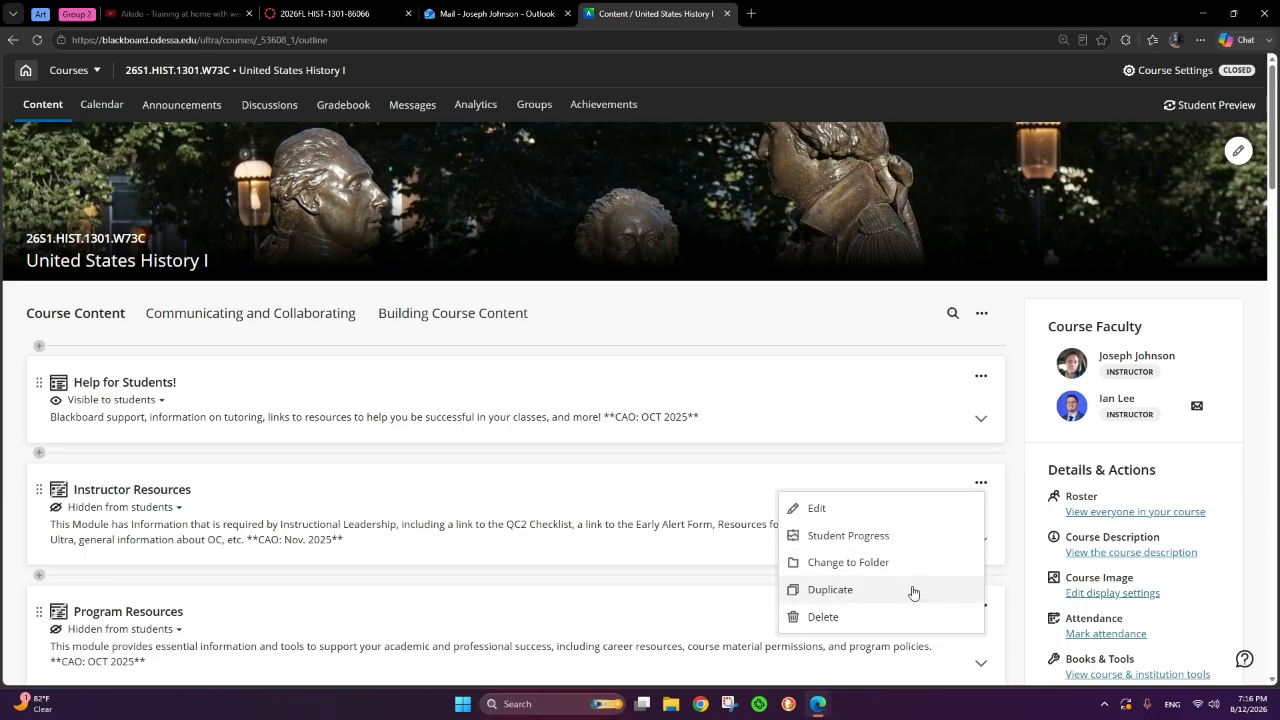
left_click(985, 487)
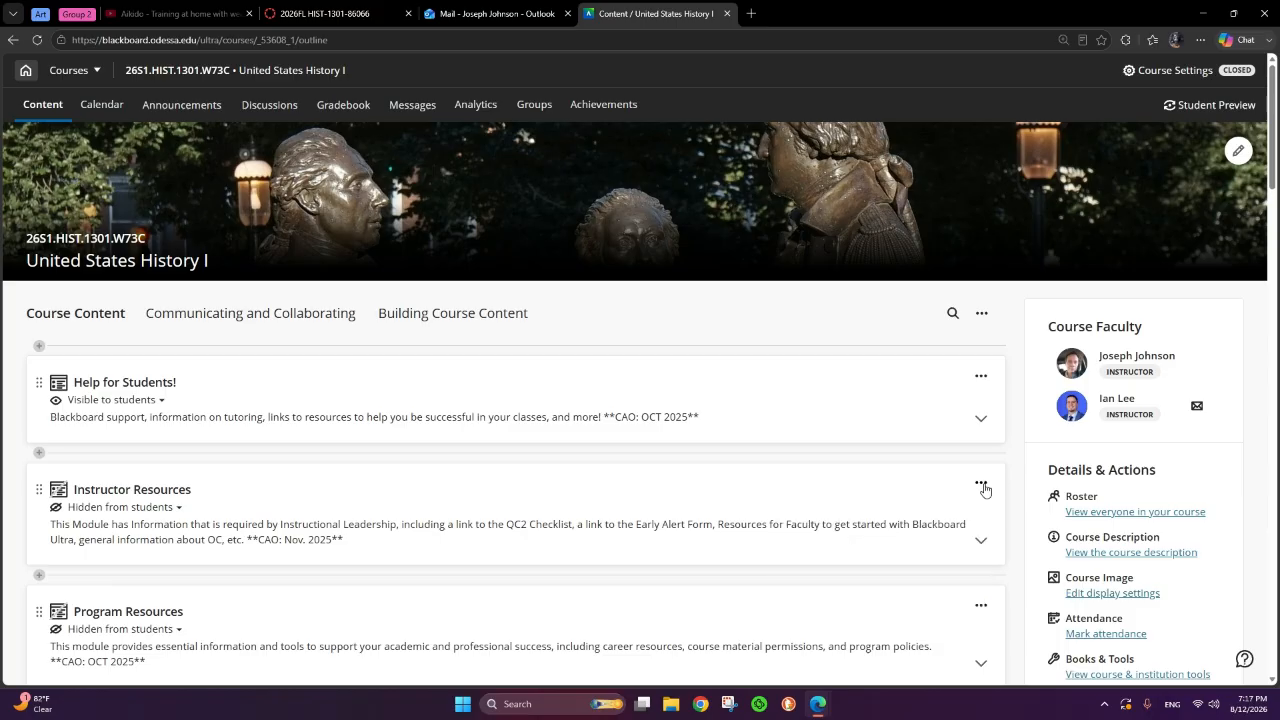
left_click(983, 315)
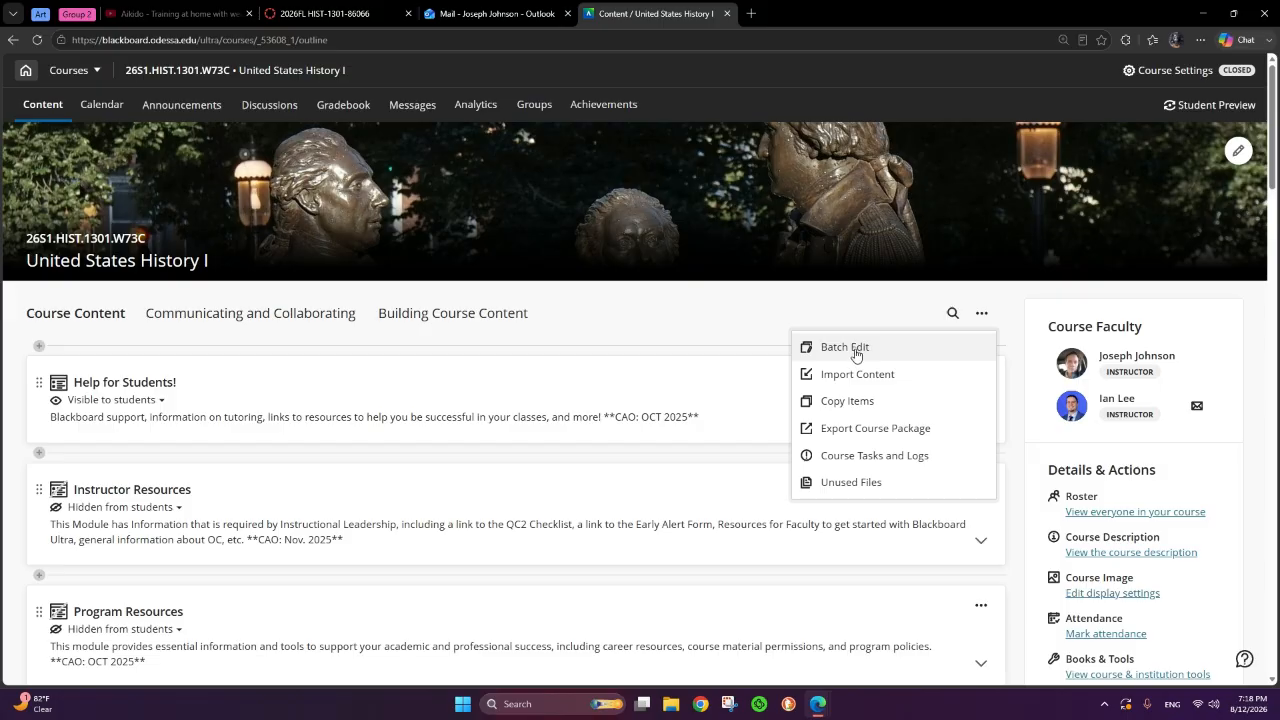
Look through the course's announcements.
left_click(202, 106)
left_click(201, 106)
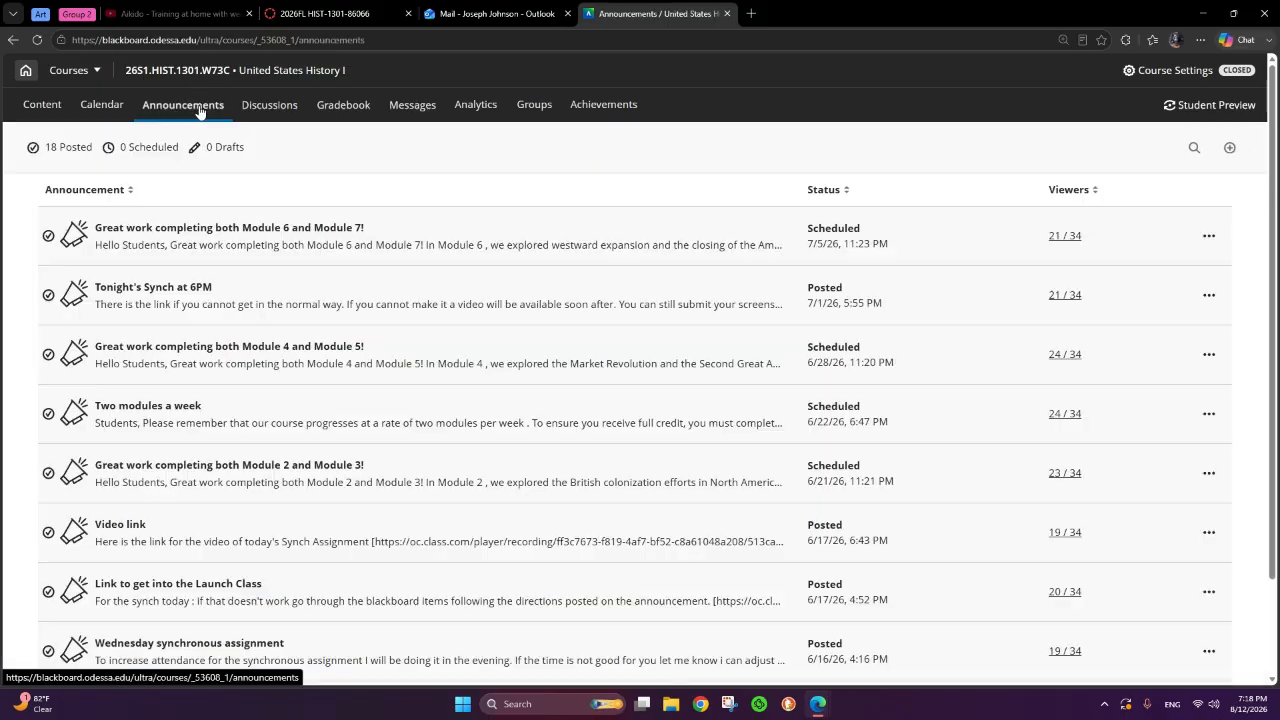
scroll(466, 329, "down", 5)
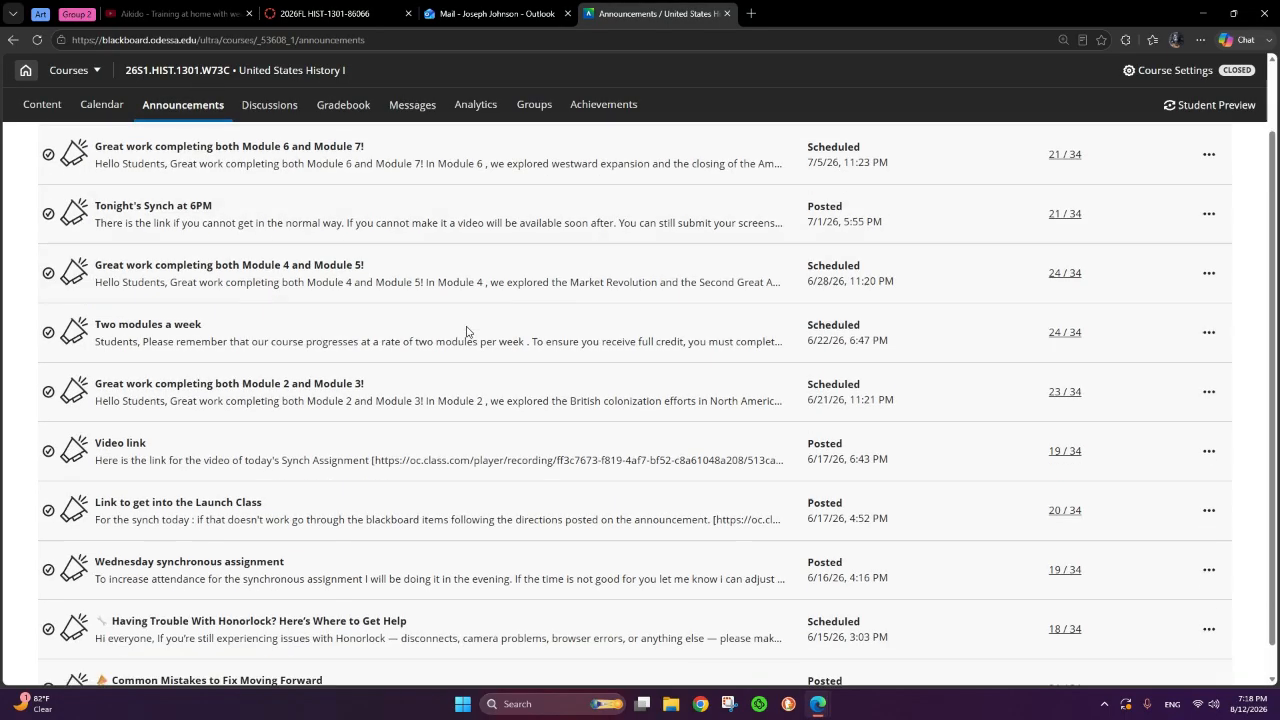
scroll(465, 330, "up", 10)
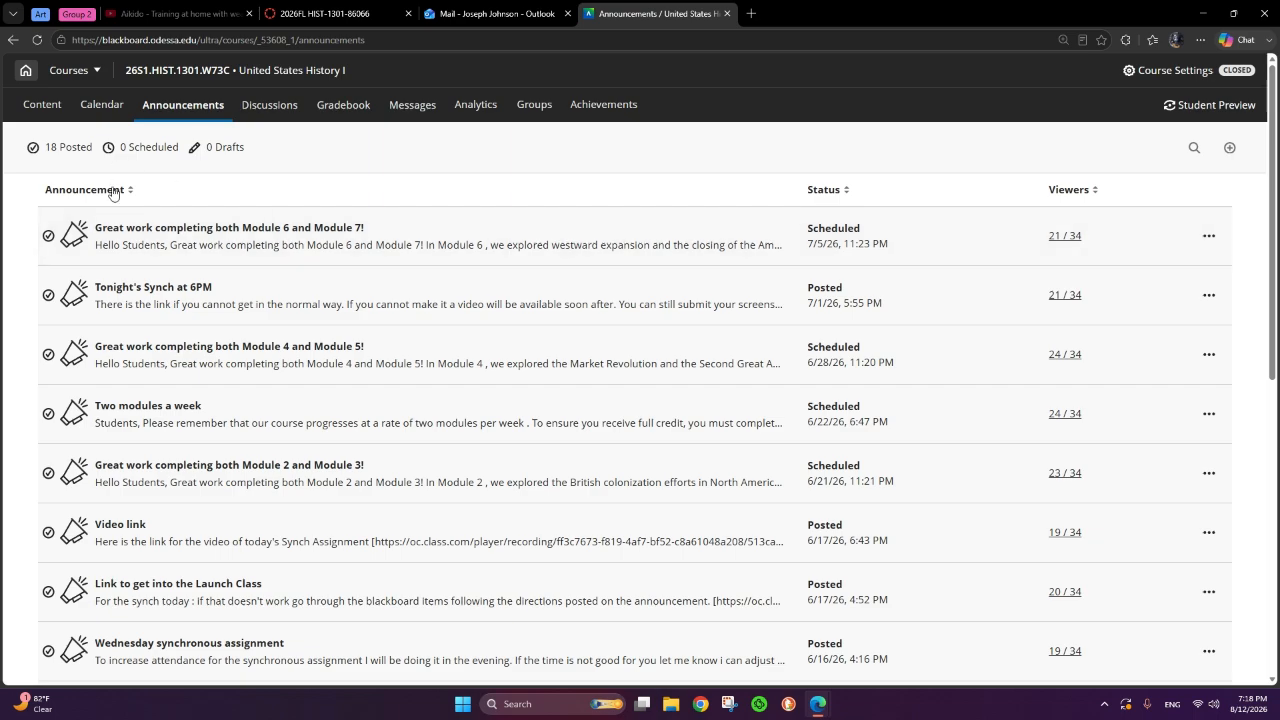
Return to the course content and open Batch Edit for its items.
left_click(51, 117)
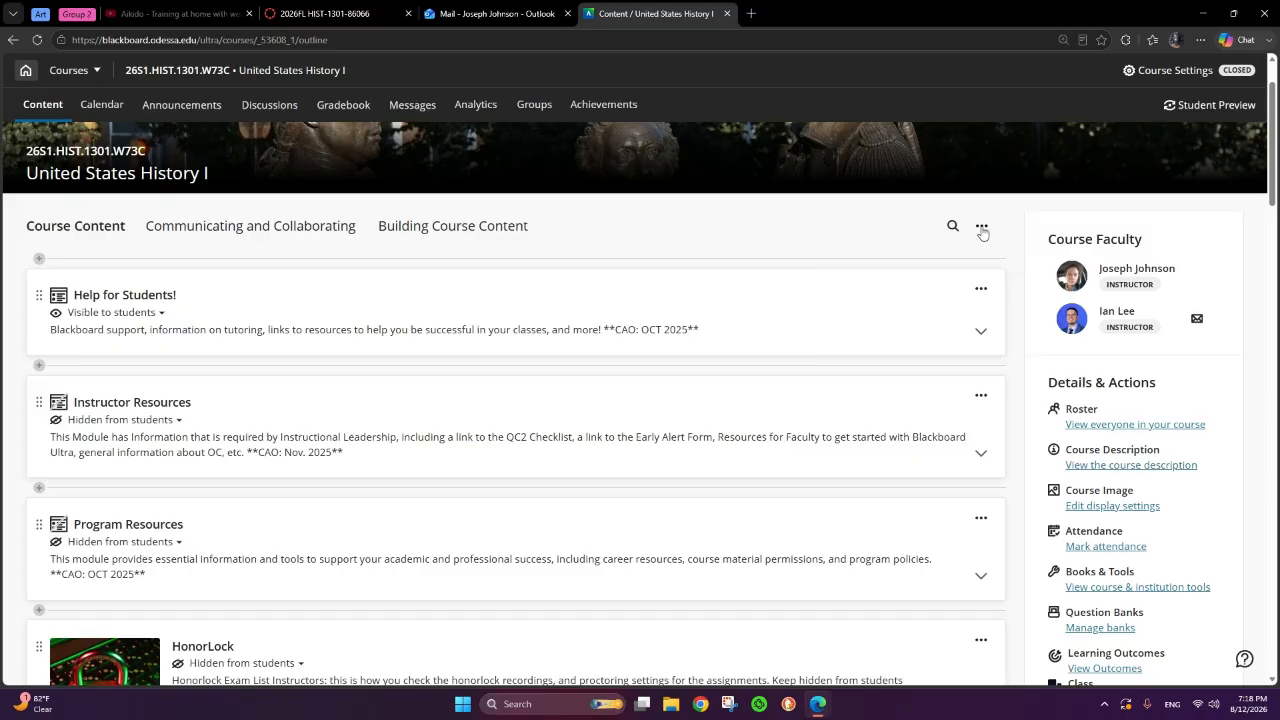
left_click(981, 227)
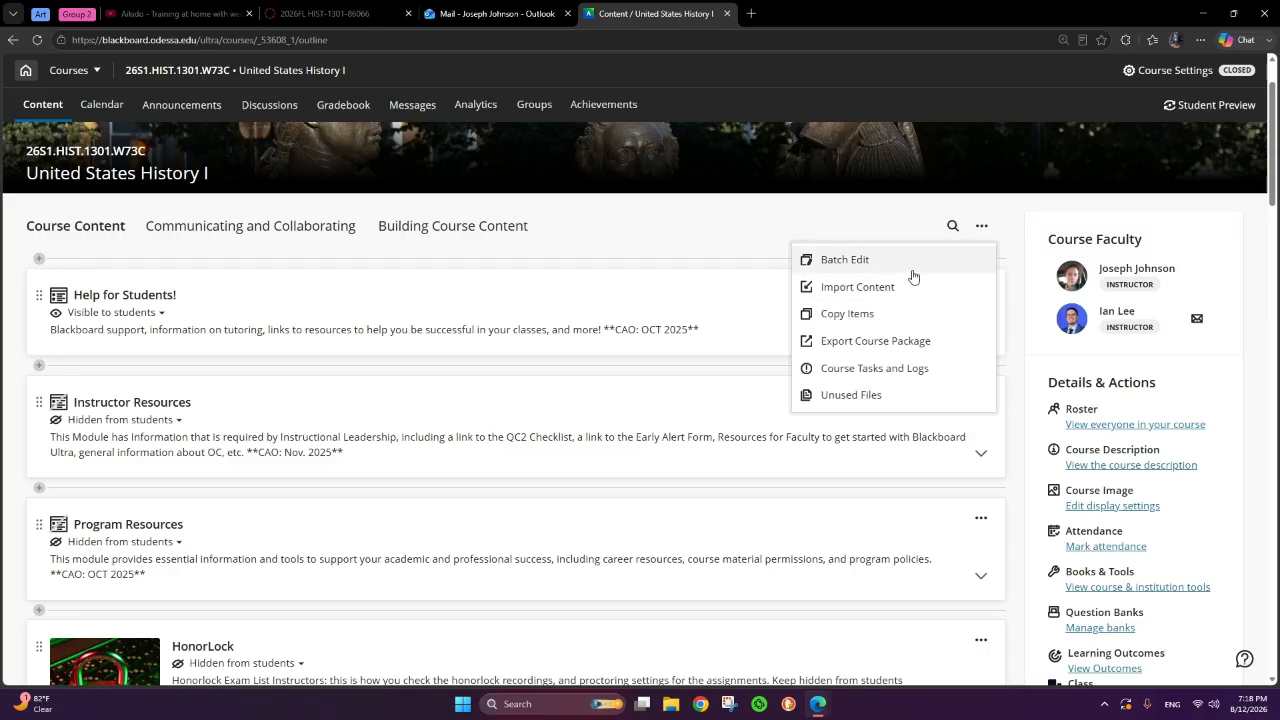
left_click(846, 262)
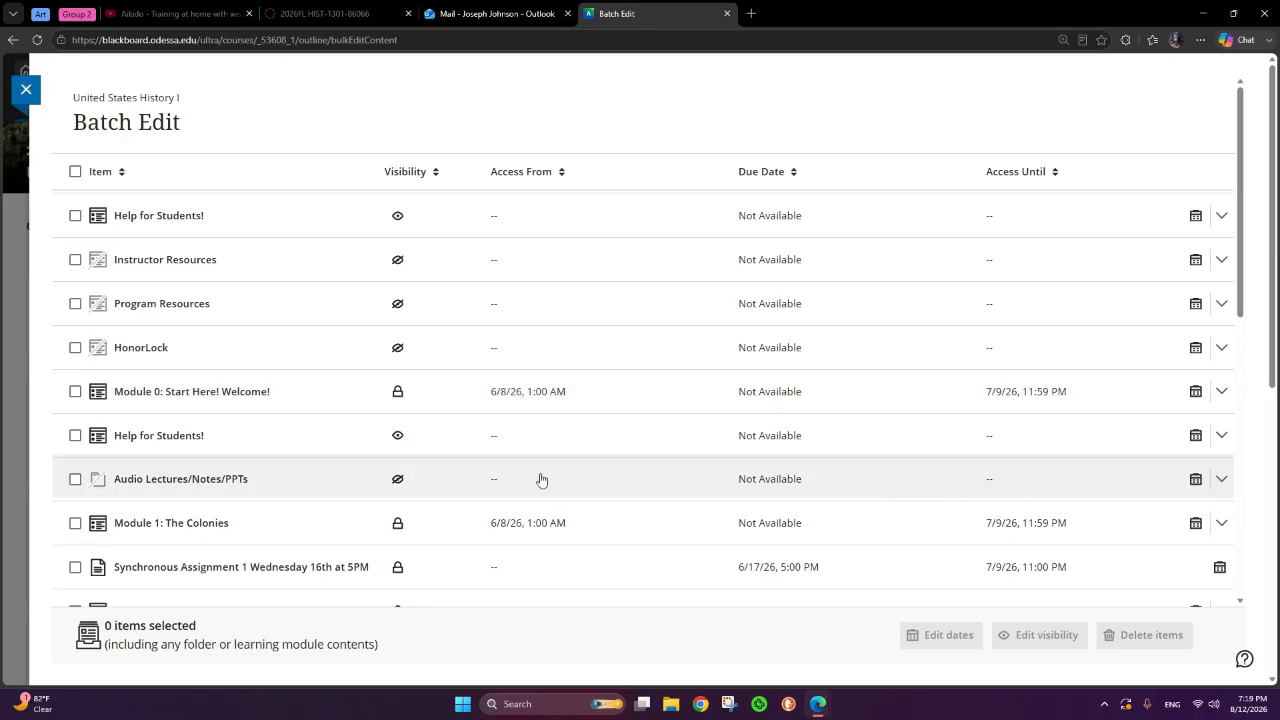
Select the Help for Students! module below Module 0, and expand Module 2: British Colonization to examine its items.
left_click(75, 435)
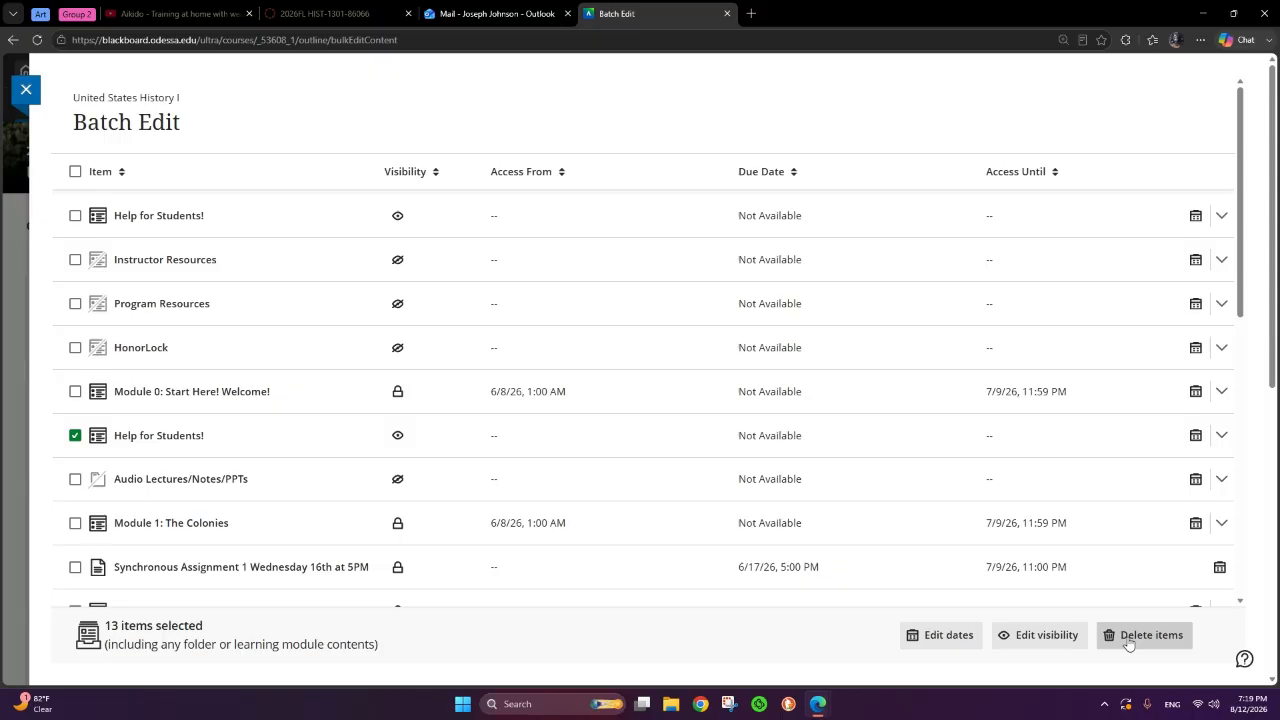
scroll(825, 412, "down", 6)
scroll(800, 445, "up", 4)
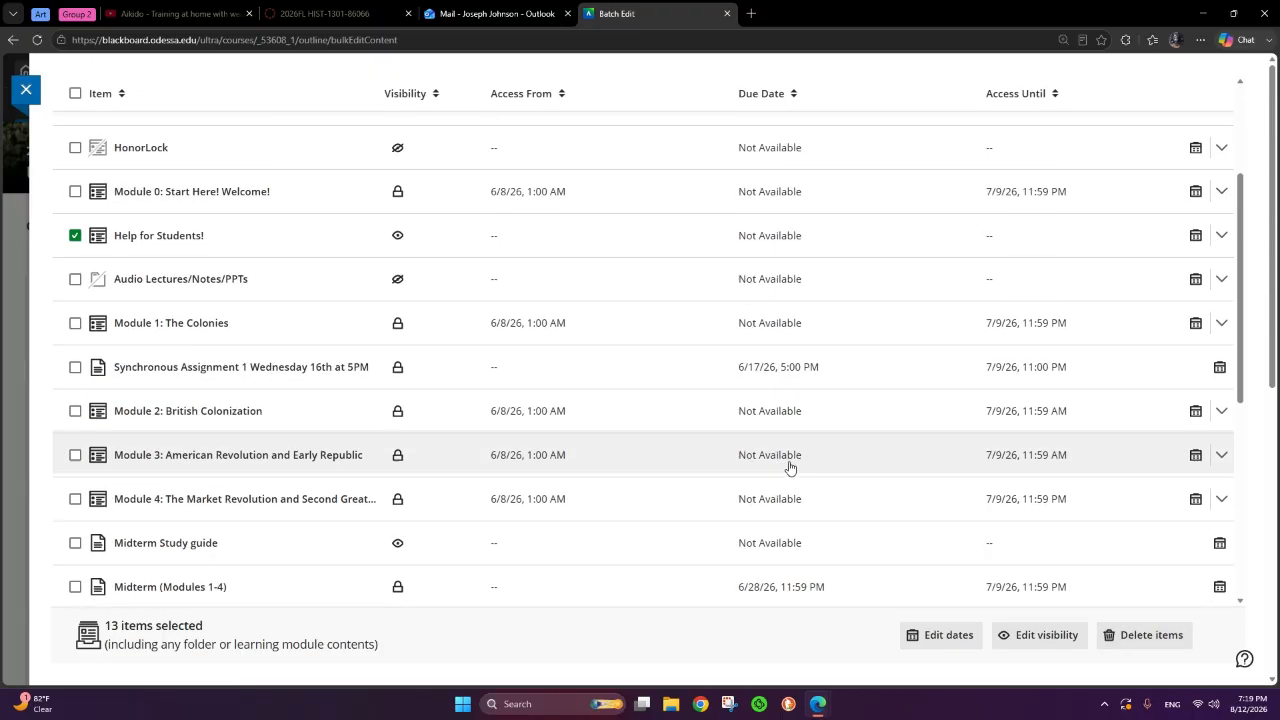
left_click(1221, 411)
scroll(838, 454, "down", 3)
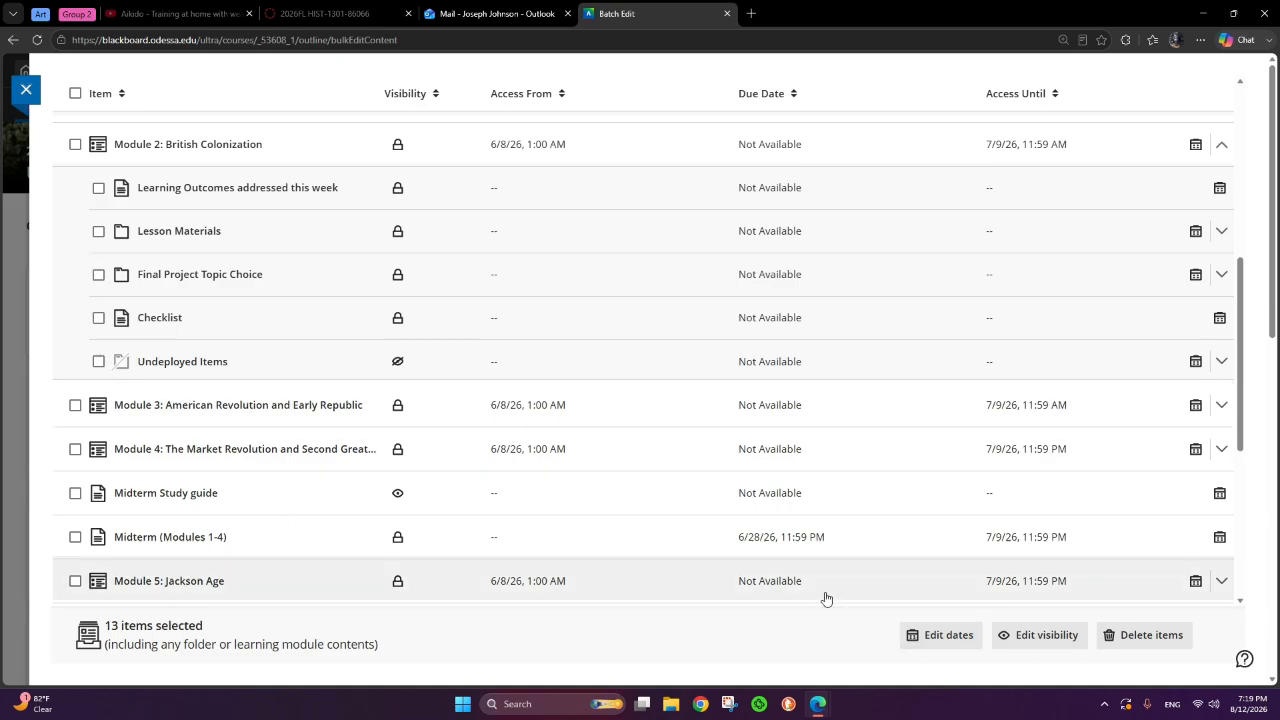
scroll(830, 598, "up", 5)
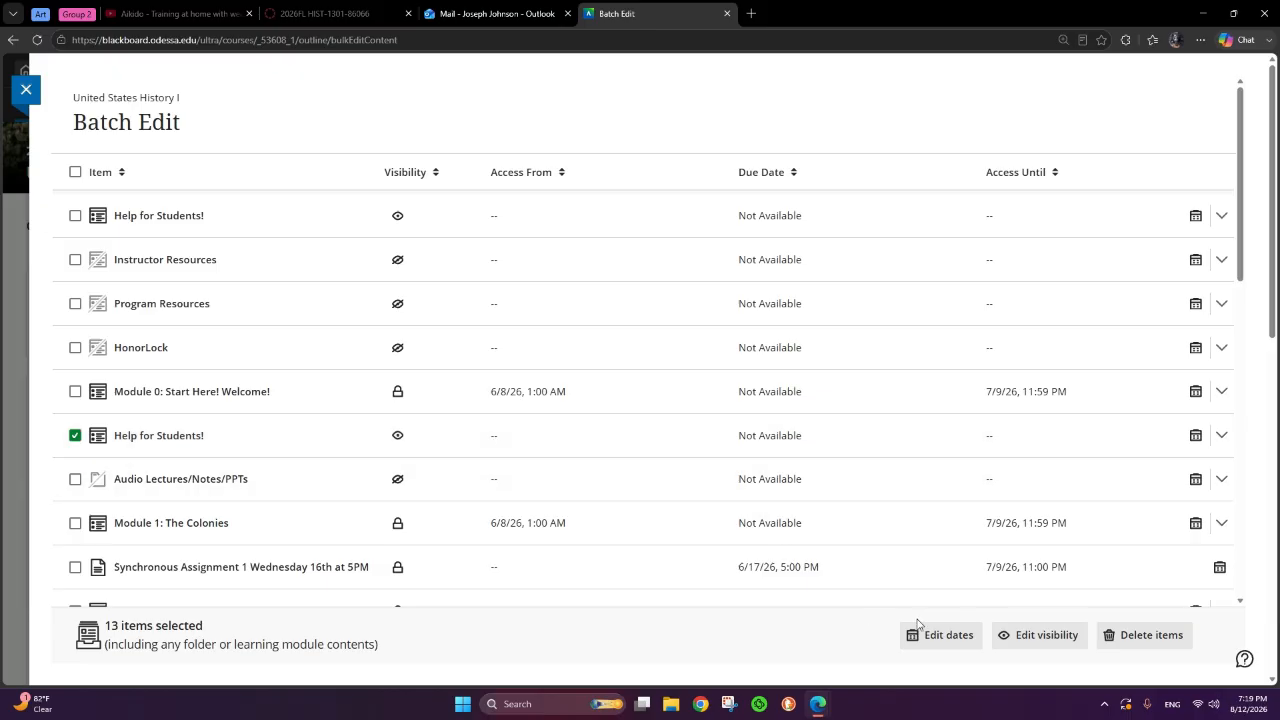
Try to change the selected module's access-from date to 8/12/26 and time to 7:19 PM, and highlight the resulting notice.
left_click(940, 644)
left_click(516, 380)
left_click(638, 377)
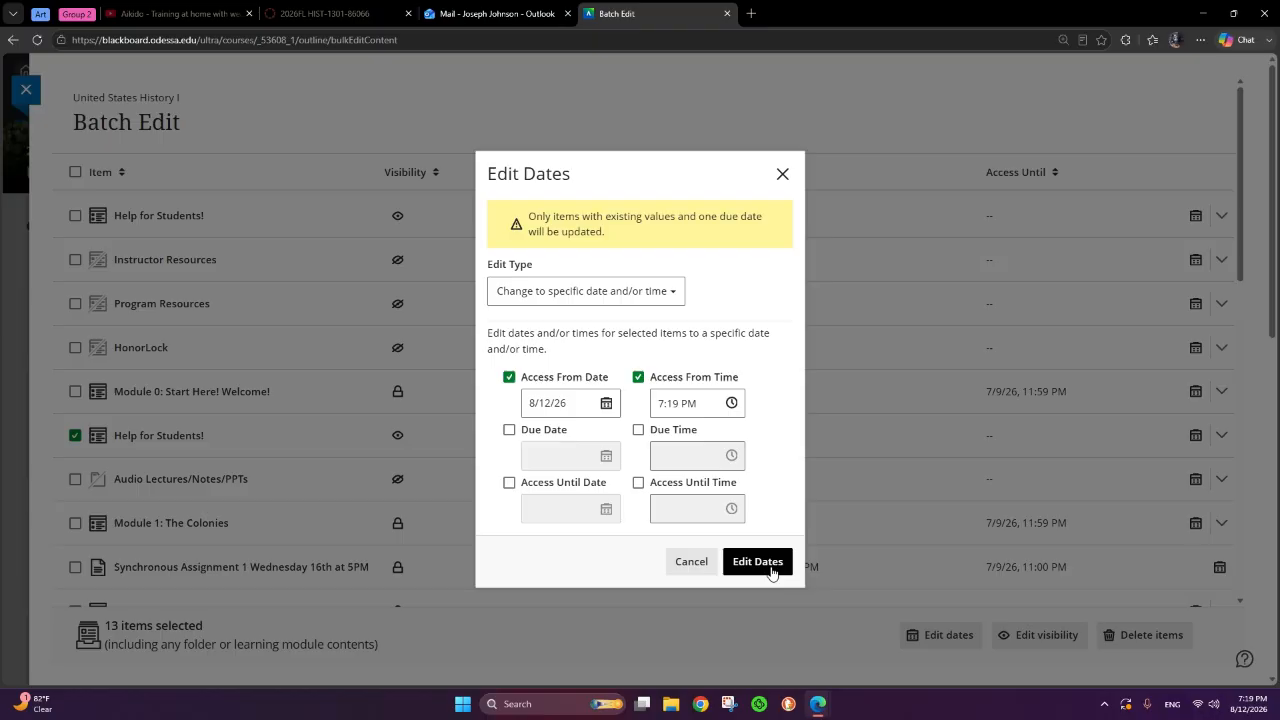
left_click(771, 572)
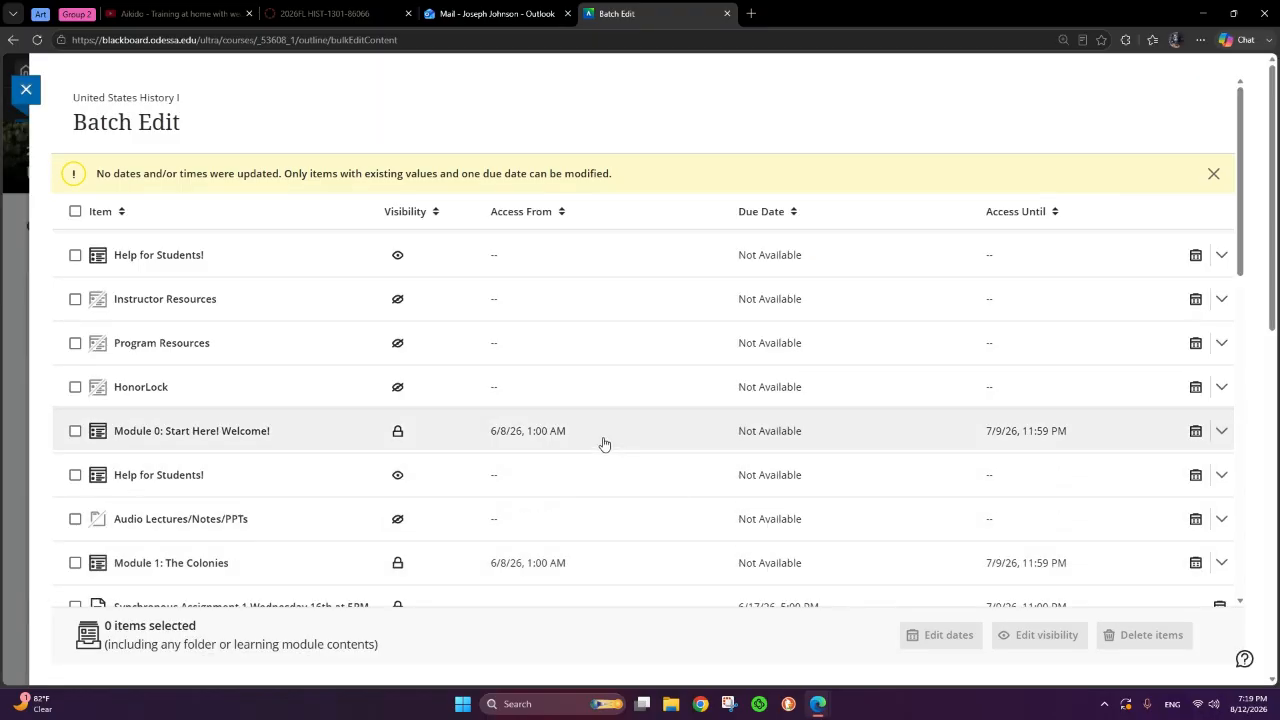
left_click_drag(297, 174, 616, 177)
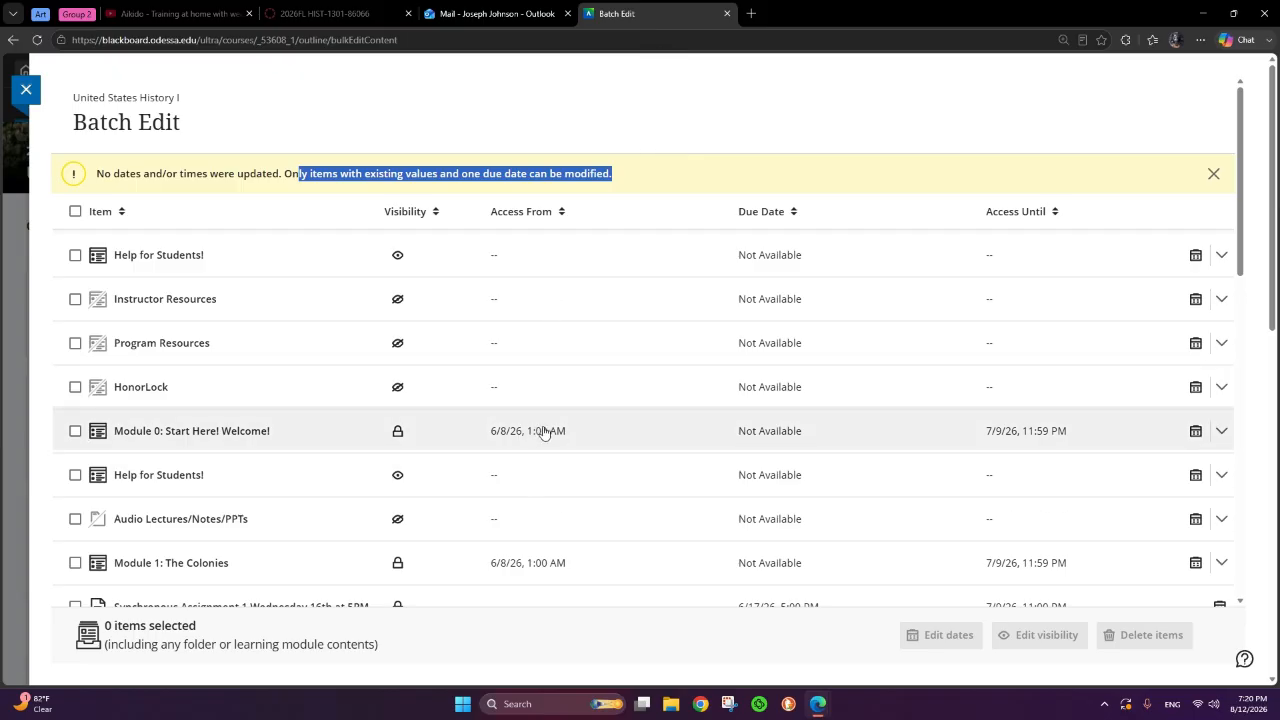
Select Module 0: Start Here! Welcome! with all its contents for batch editing.
left_click(75, 431)
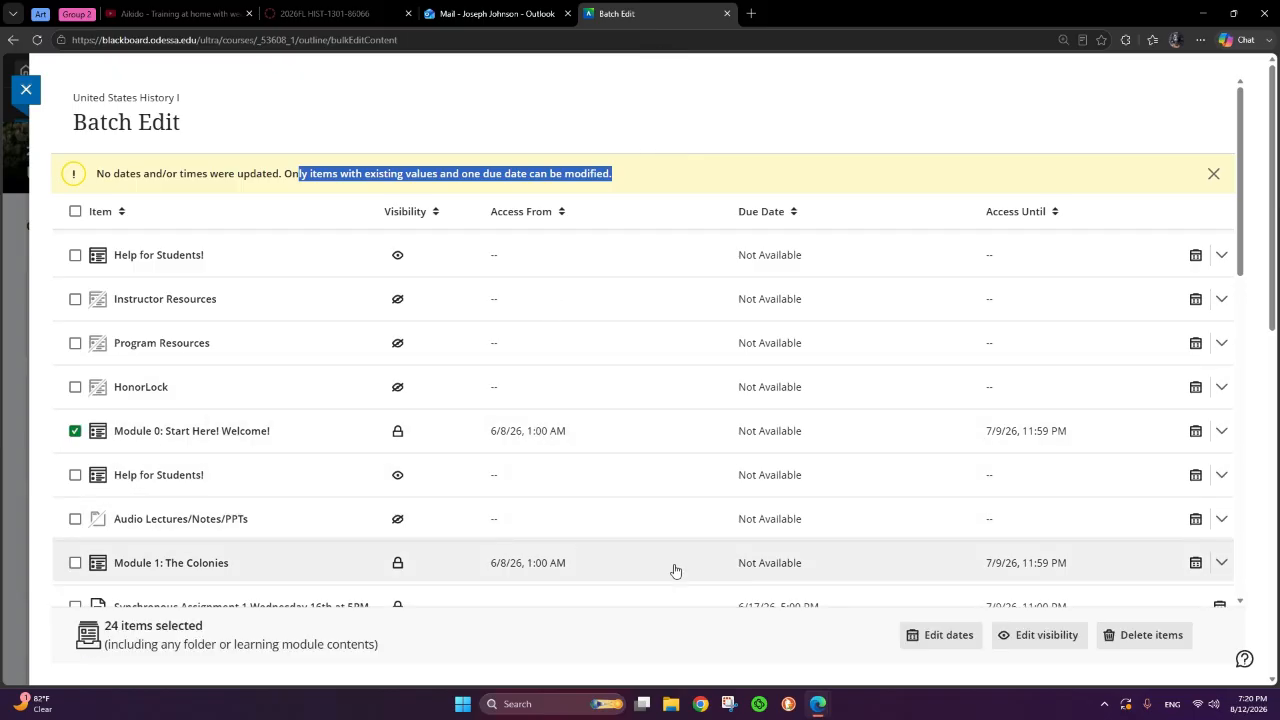
left_click(936, 634)
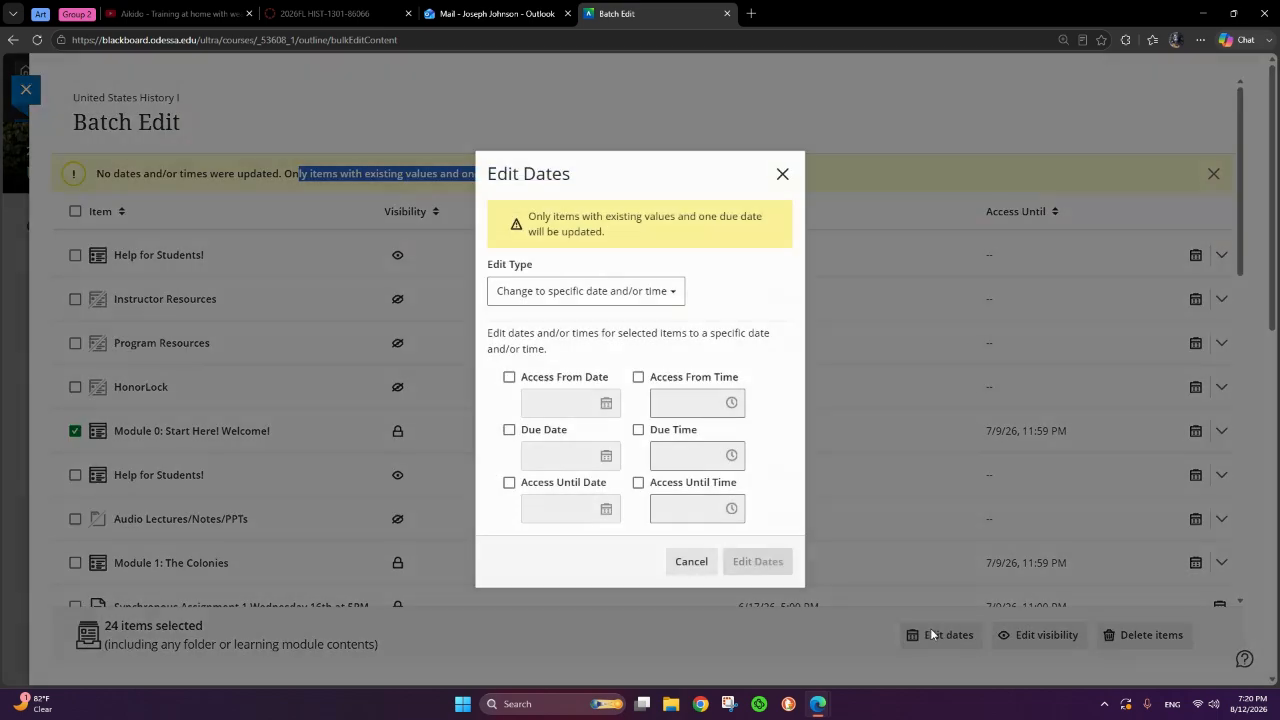
left_click(509, 377)
left_click(509, 482)
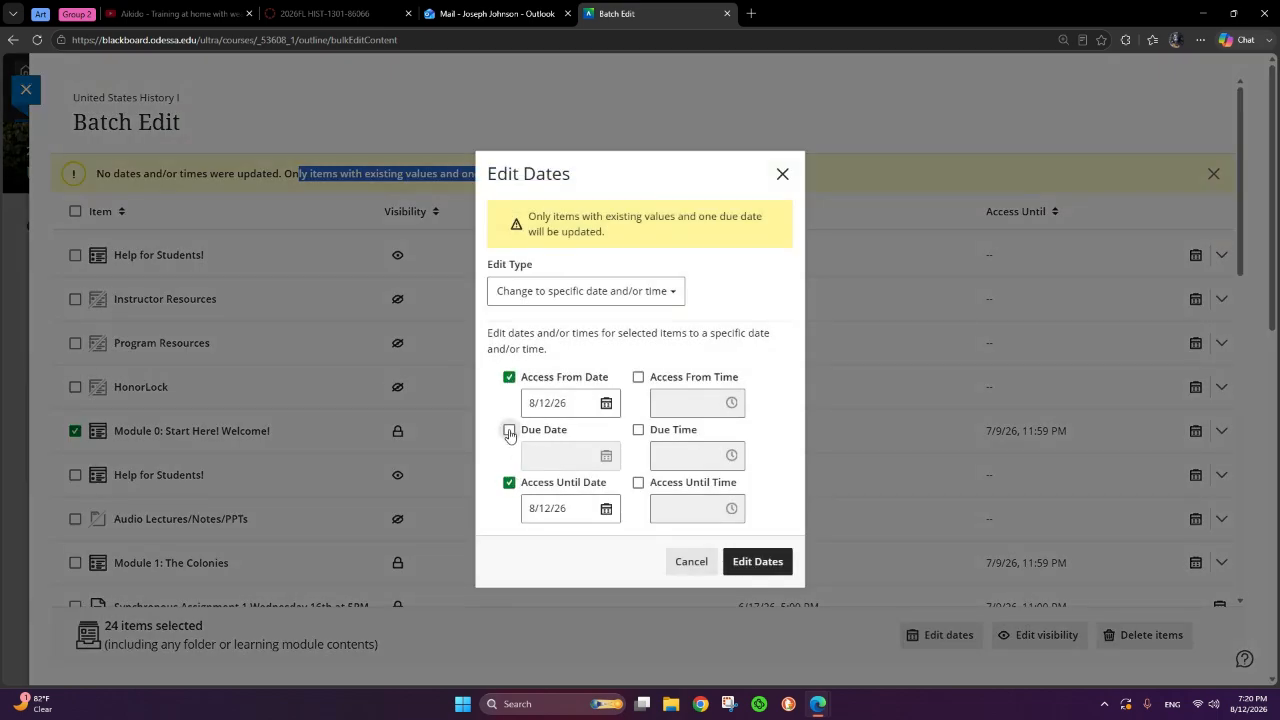
left_click(509, 377)
left_click(509, 482)
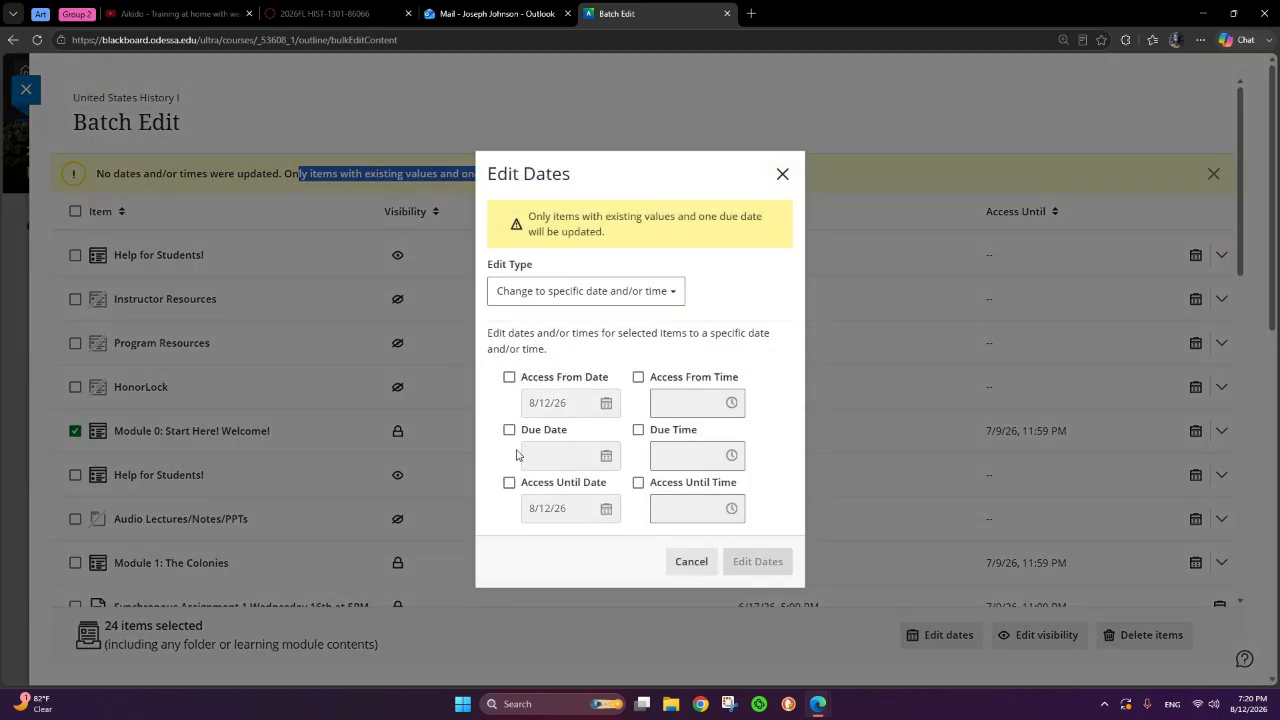
left_click(510, 431)
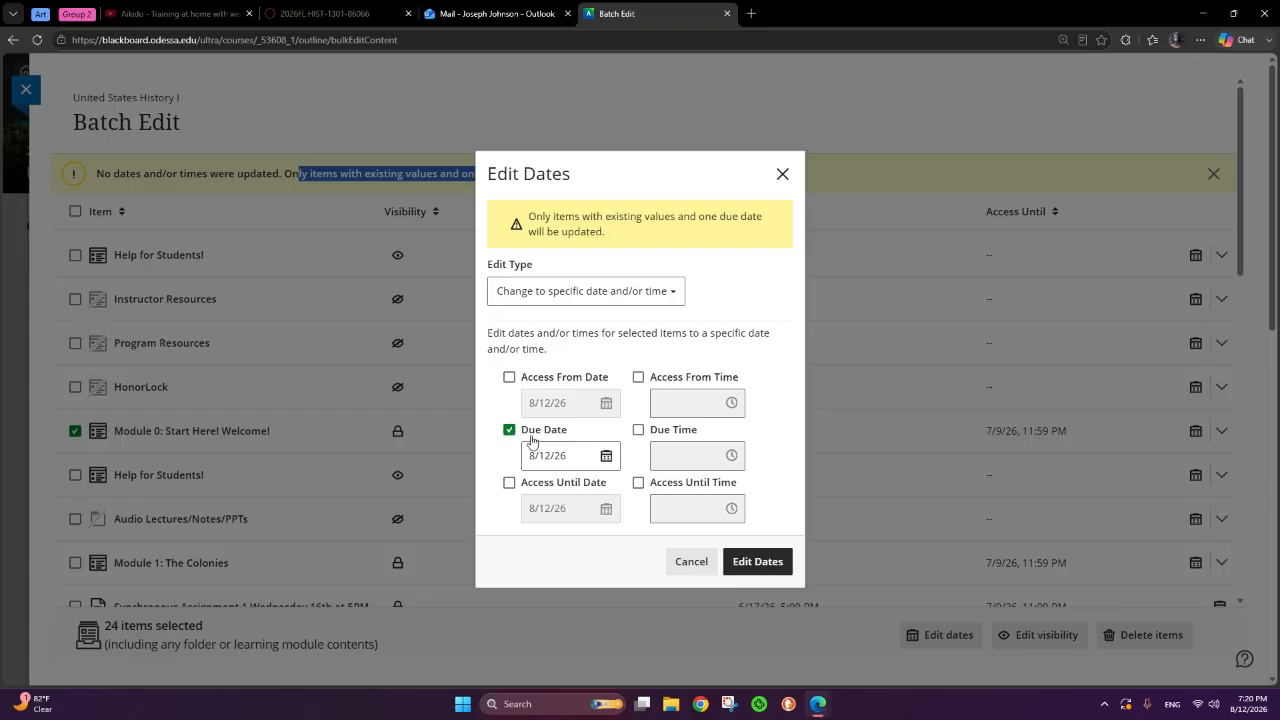
left_click(604, 456)
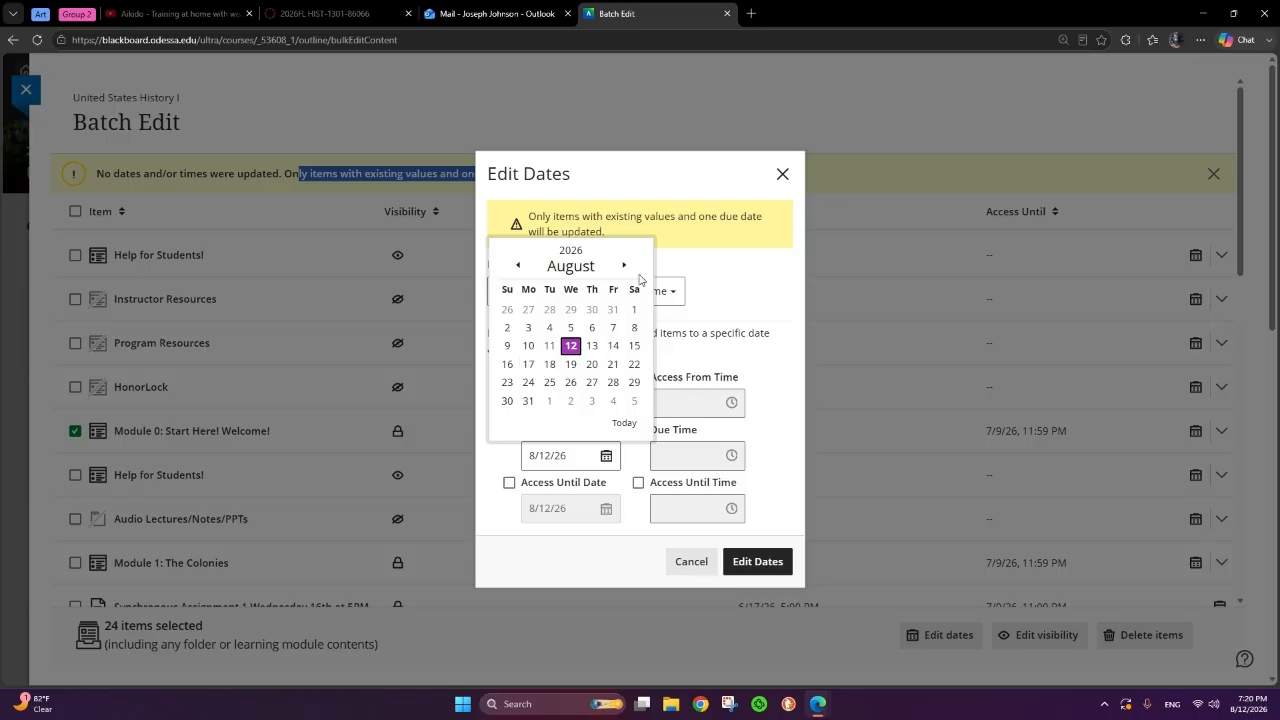
left_click(705, 378)
left_click(639, 430)
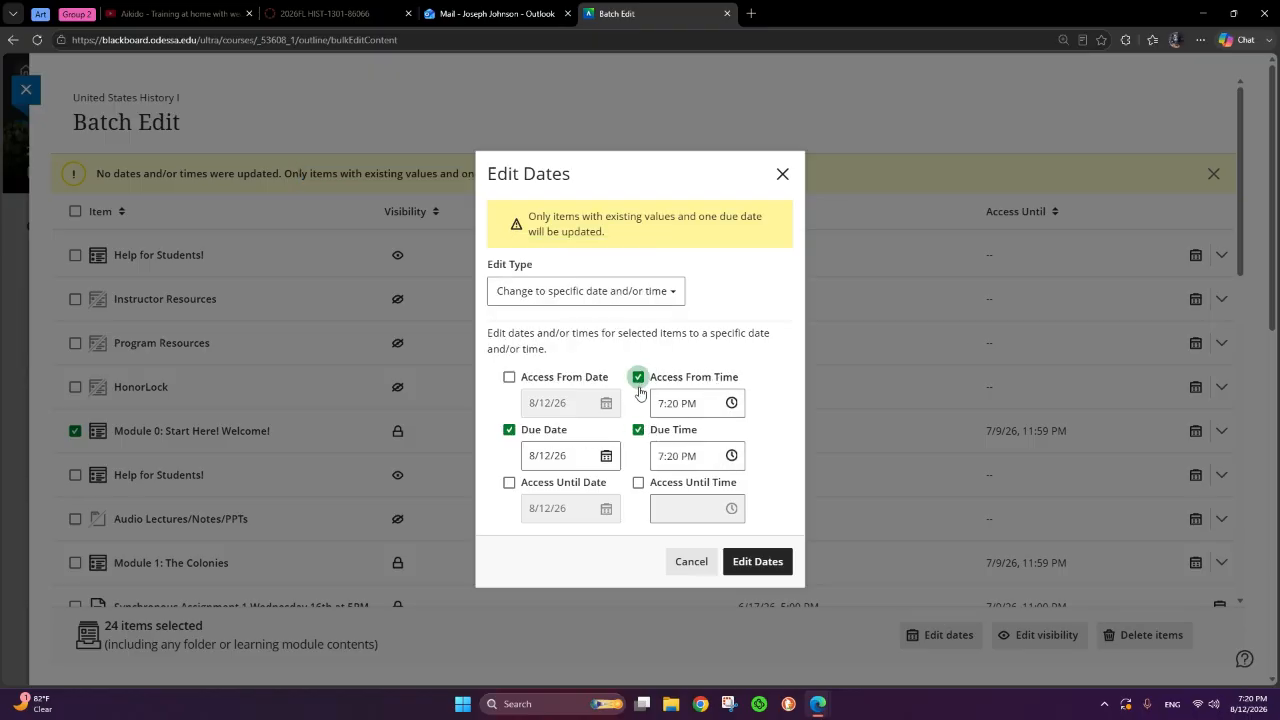
left_click(638, 378)
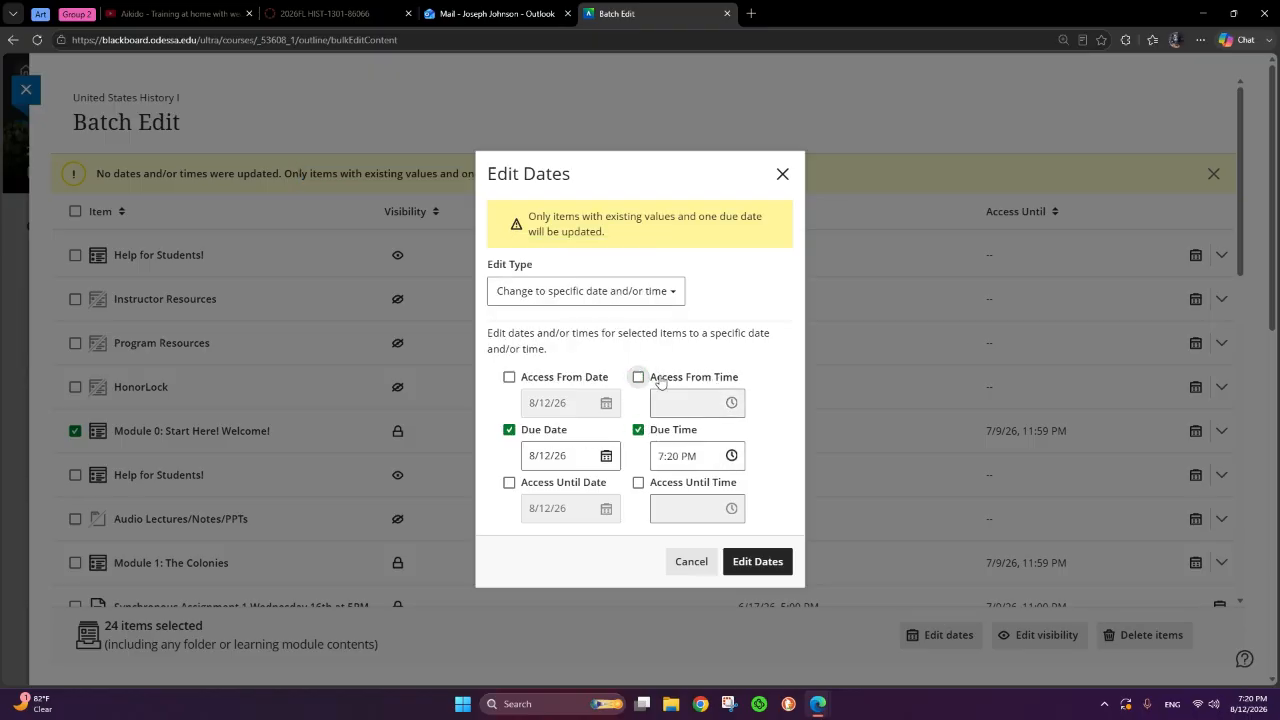
left_click(731, 455)
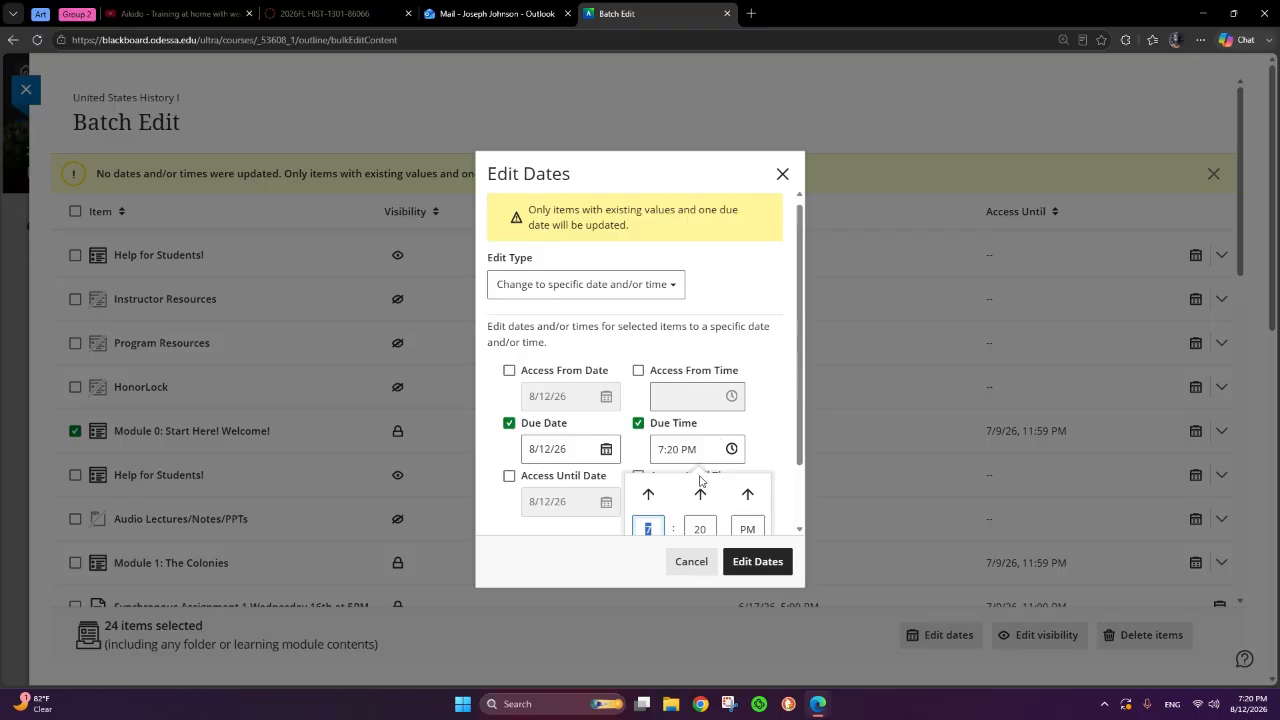
left_click(690, 561)
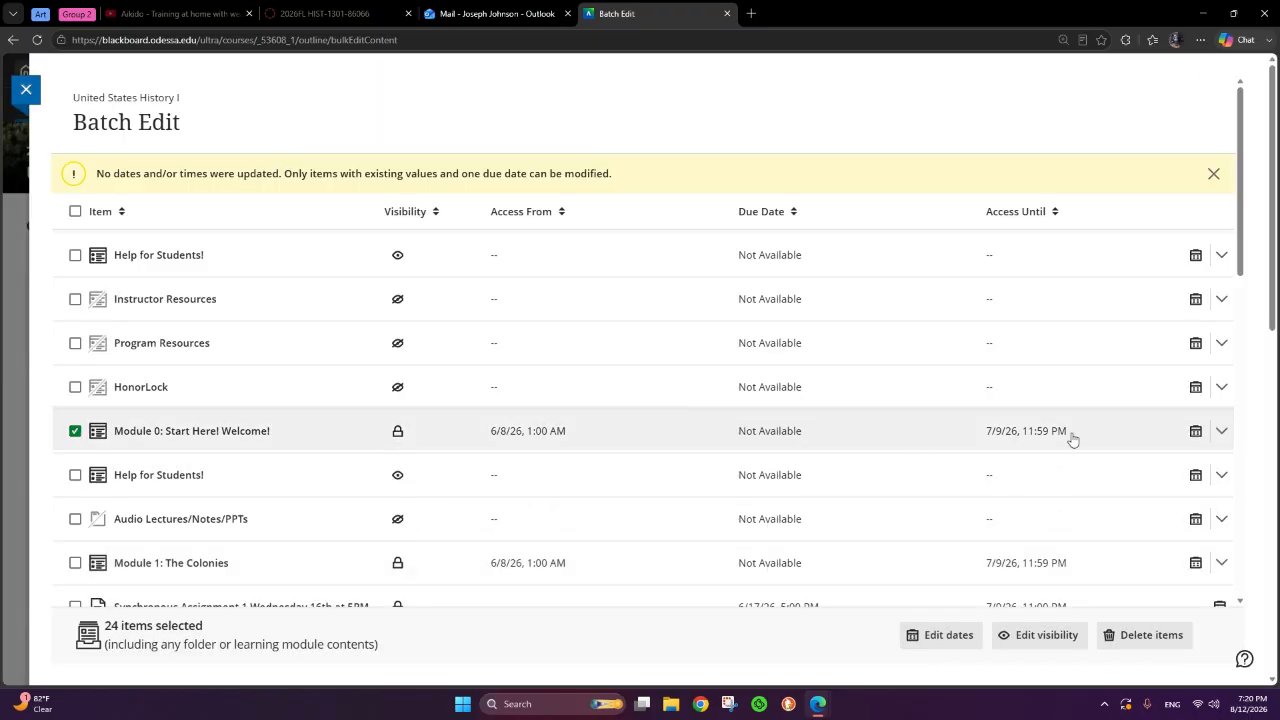
Expand Module 0 with its Lesson Materials and Assignments folders, and examine which items have existing access and due dates.
left_click(1220, 431)
scroll(710, 430, "down", 3)
scroll(704, 428, "up", 3)
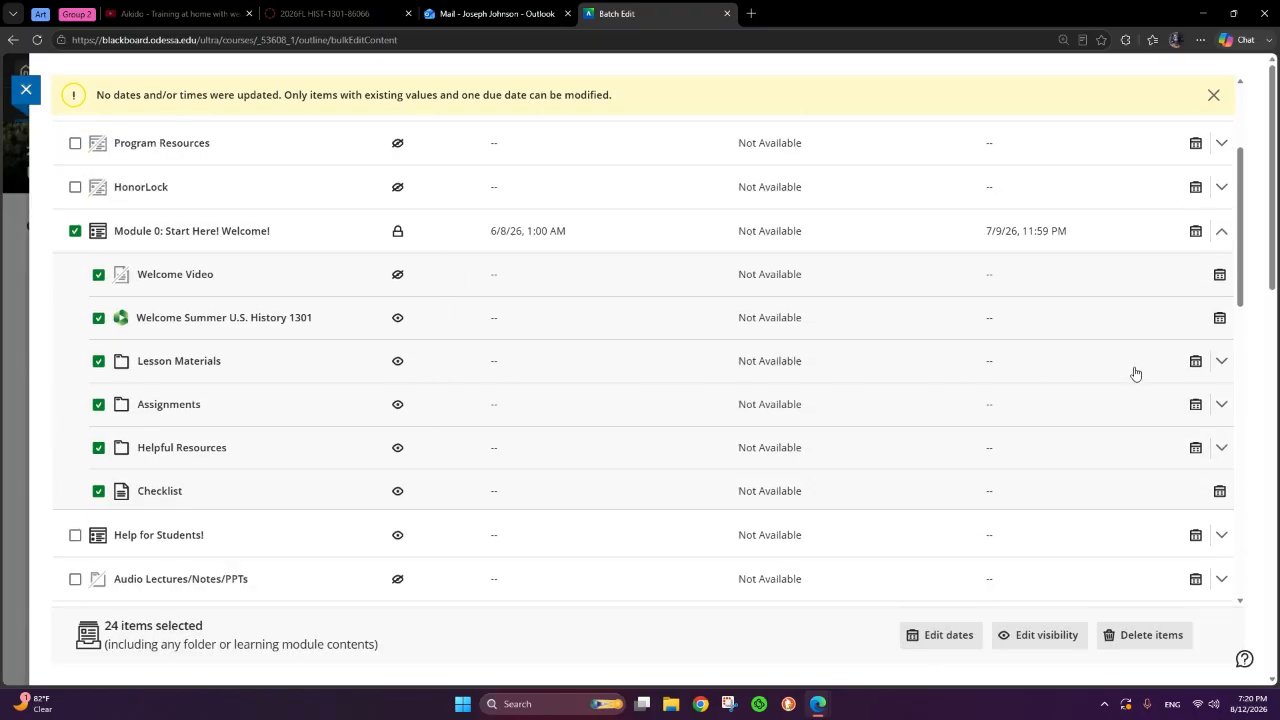
left_click(1222, 361)
scroll(850, 395, "down", 2)
scroll(758, 398, "down", 1)
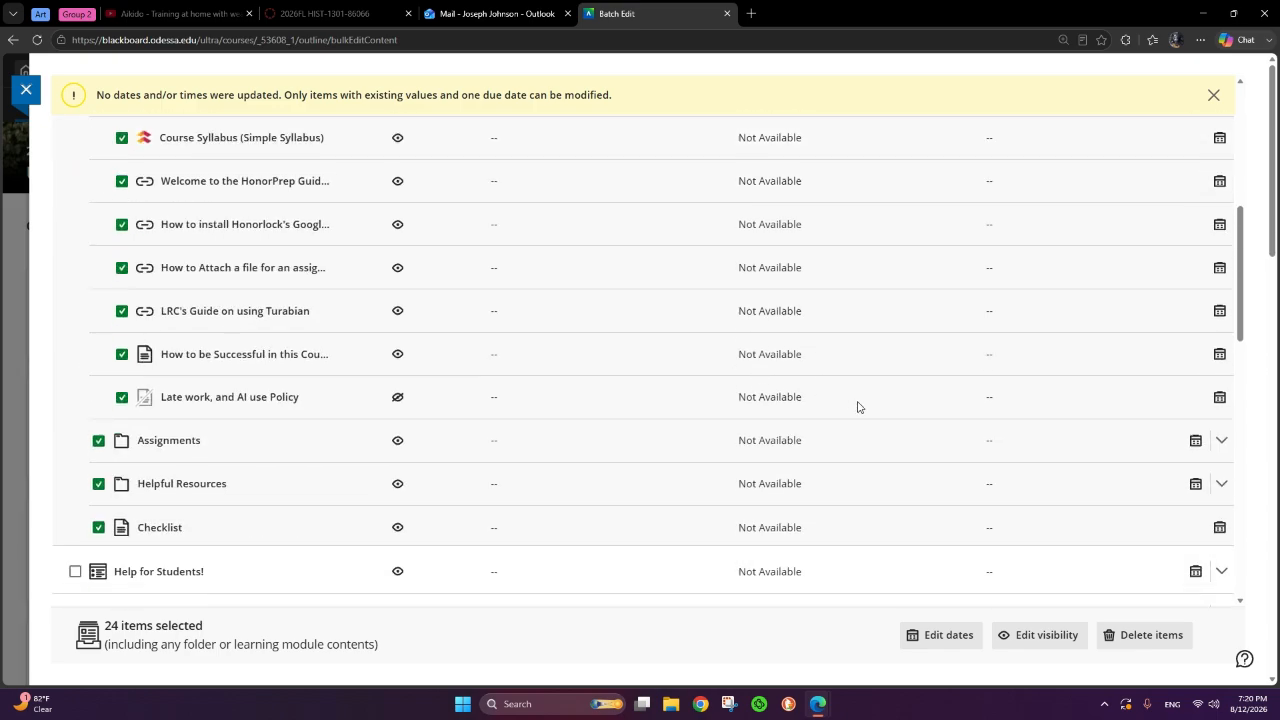
left_click(1222, 441)
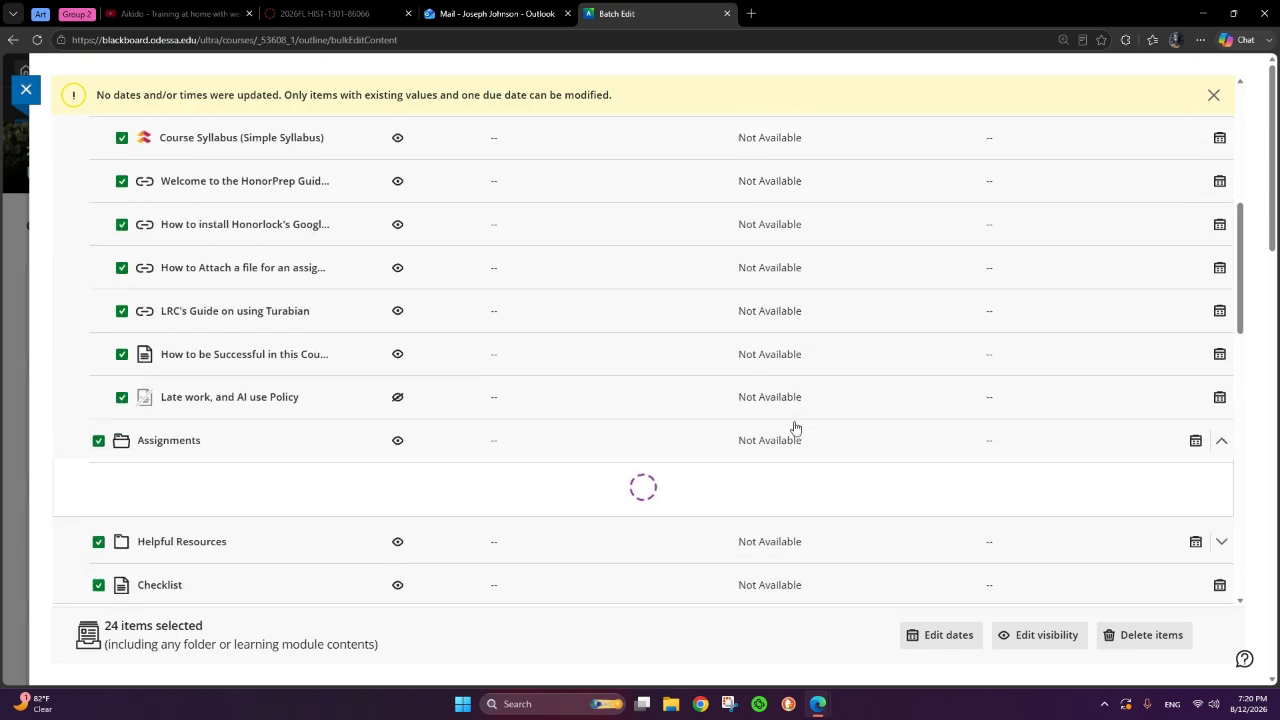
scroll(543, 437, "down", 3)
scroll(730, 300, "up", 1)
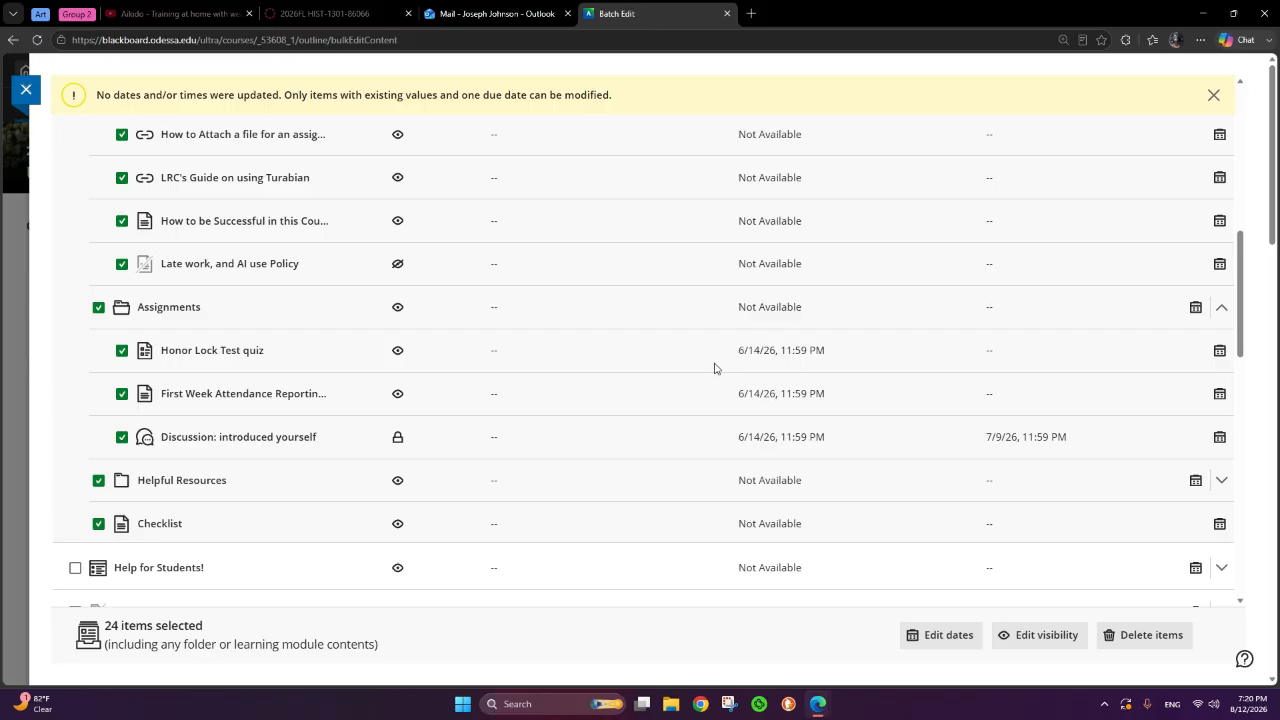
scroll(801, 383, "up", 3)
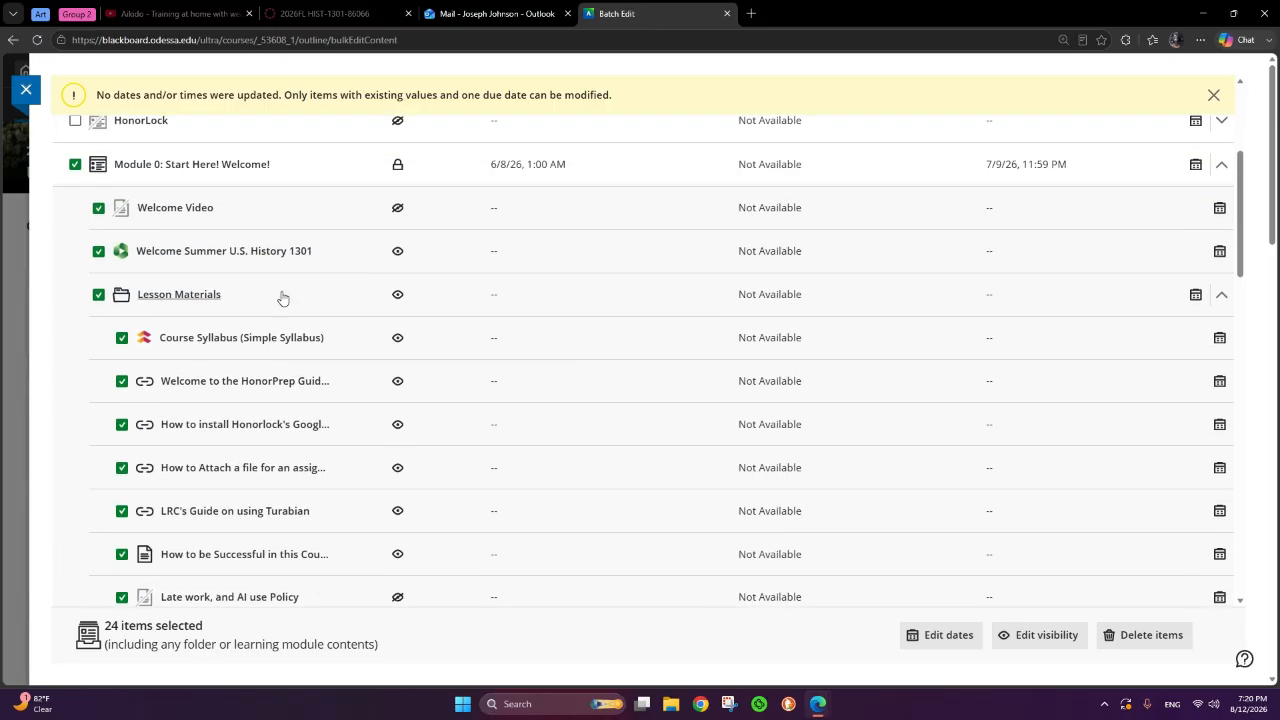
scroll(900, 499, "down", 3)
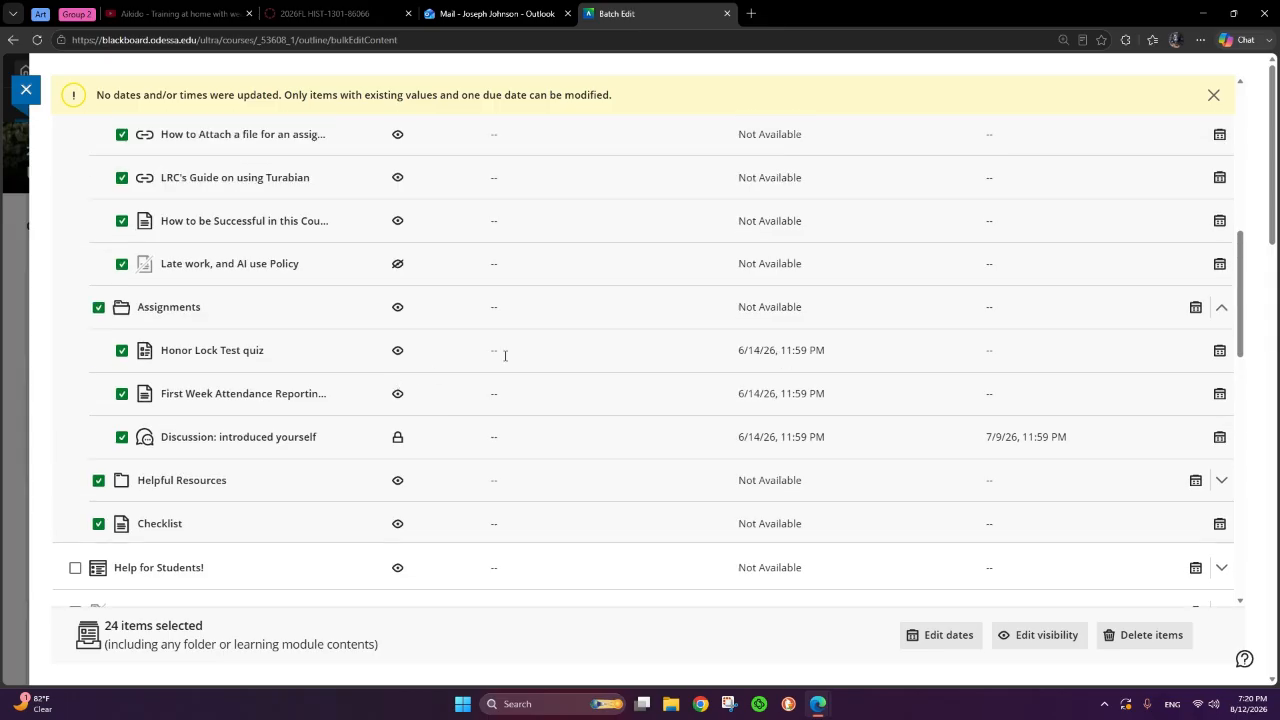
Set the access-from date of the selected Module 0 items to 6/15/26, and review the module's updated dates.
left_click(958, 638)
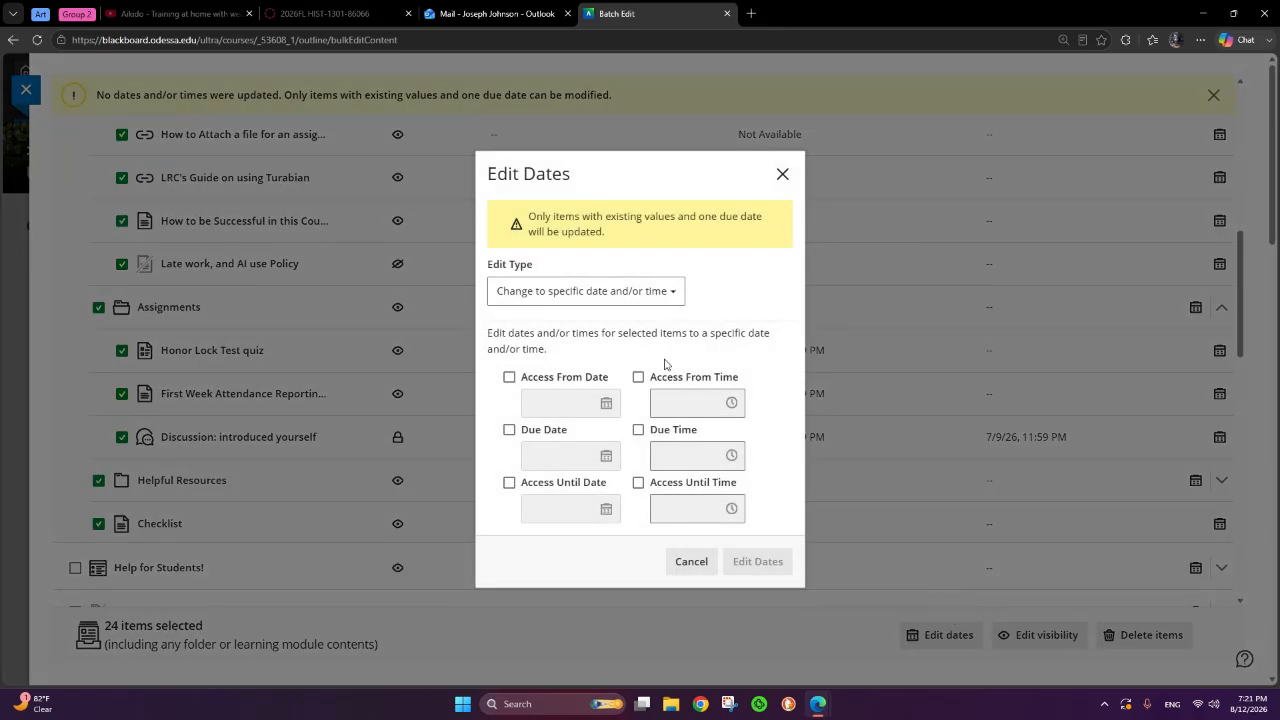
left_click(510, 377)
left_click(605, 403)
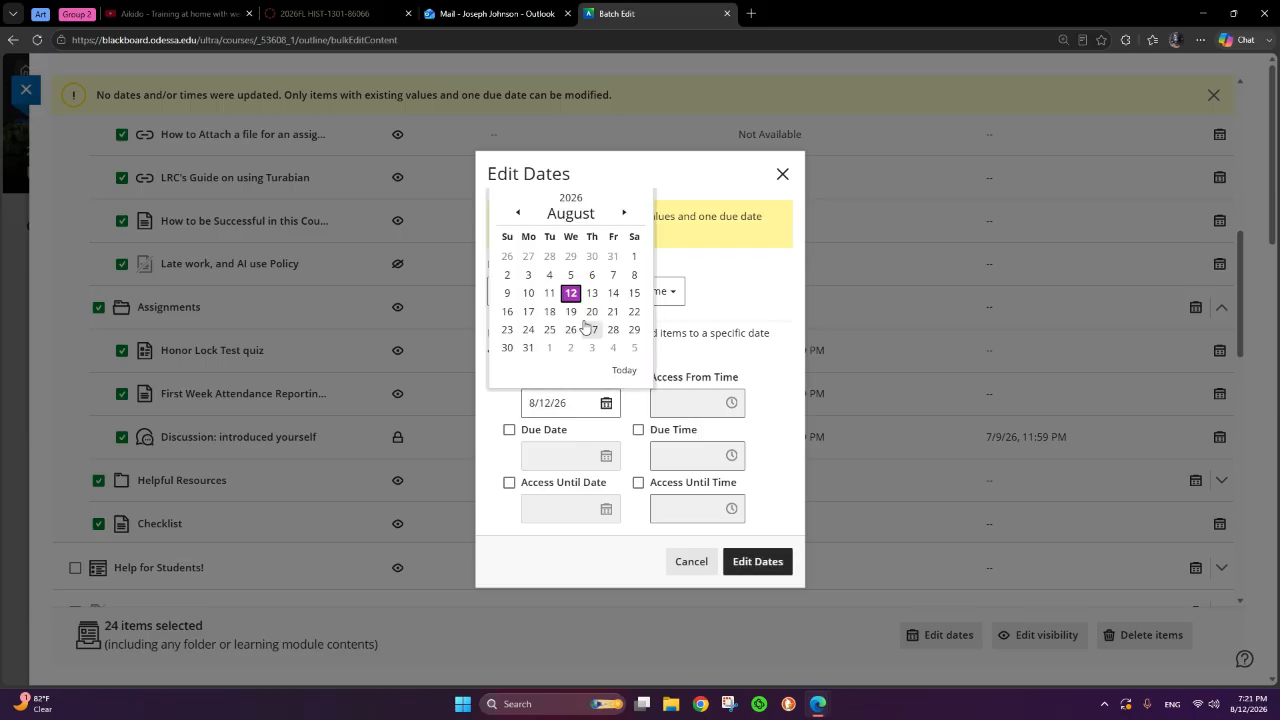
left_click(522, 215)
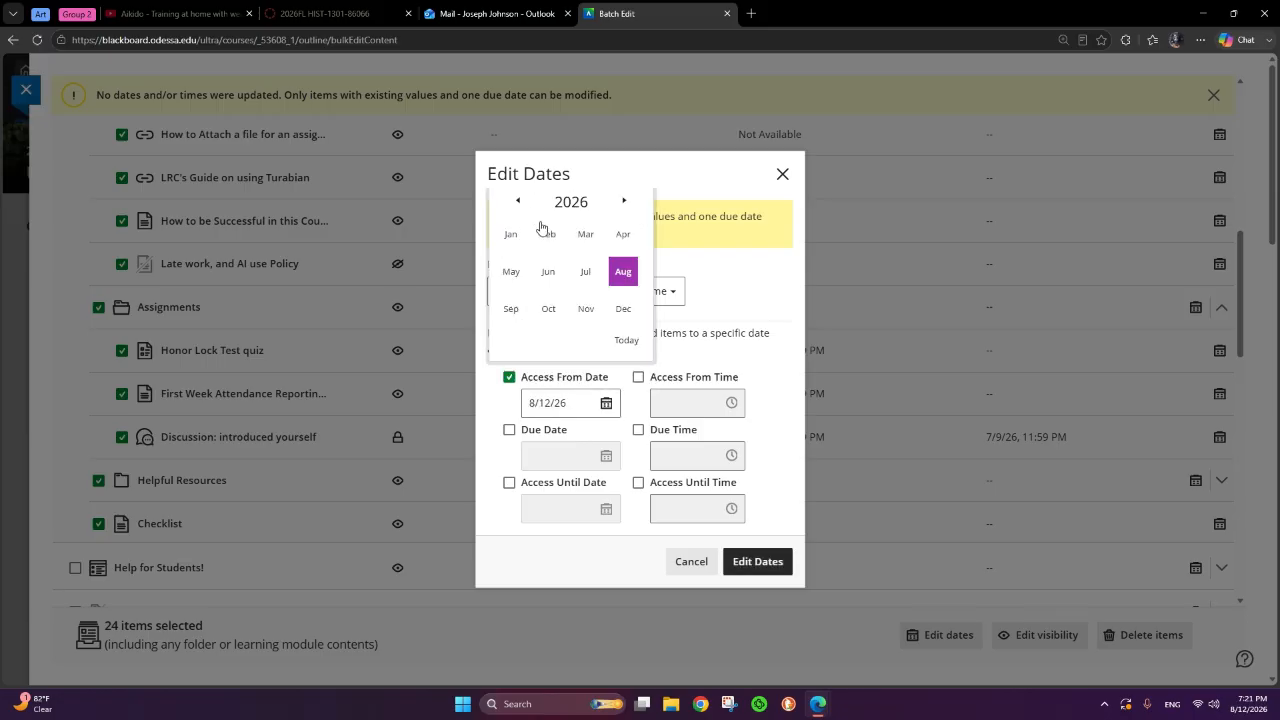
left_click(549, 276)
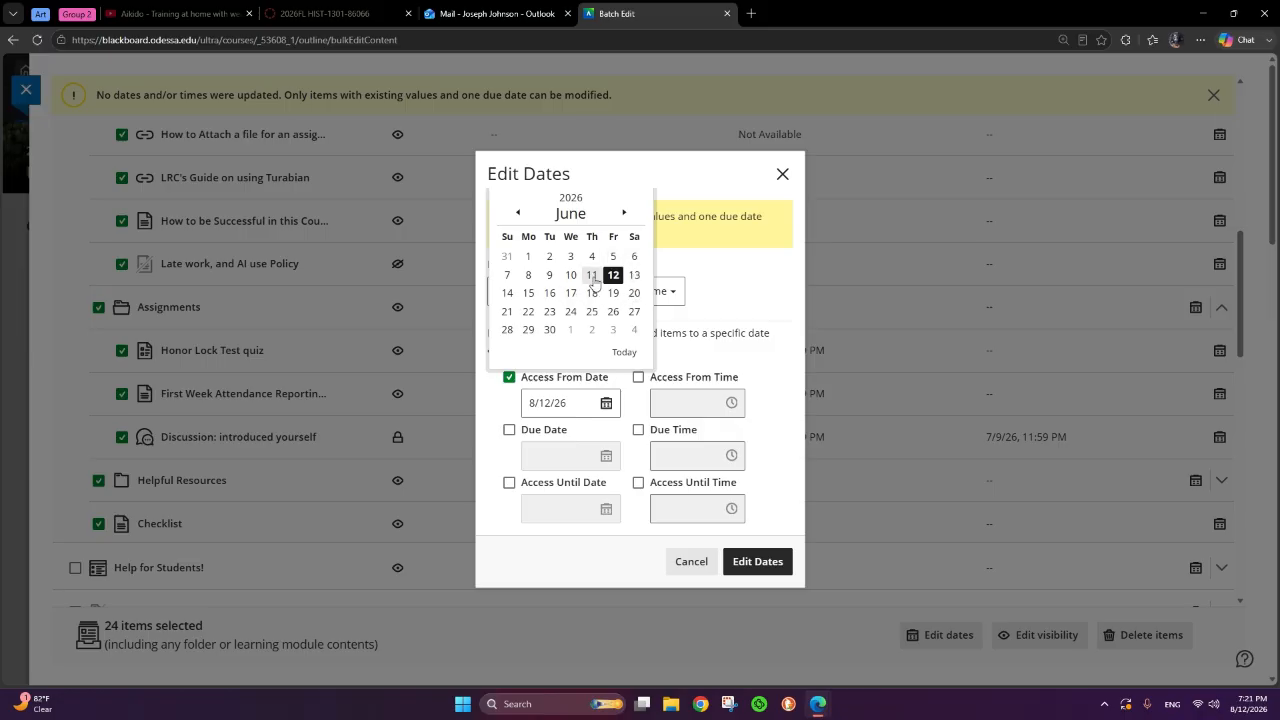
left_click(527, 294)
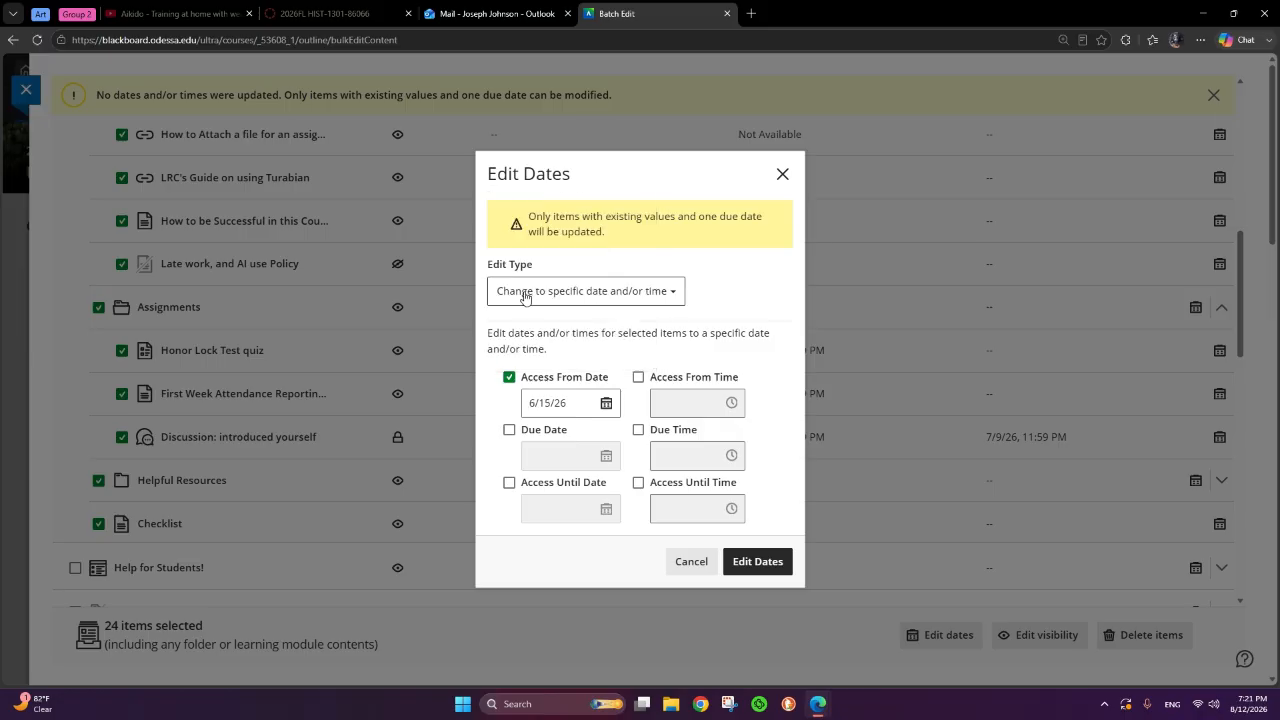
left_click(757, 561)
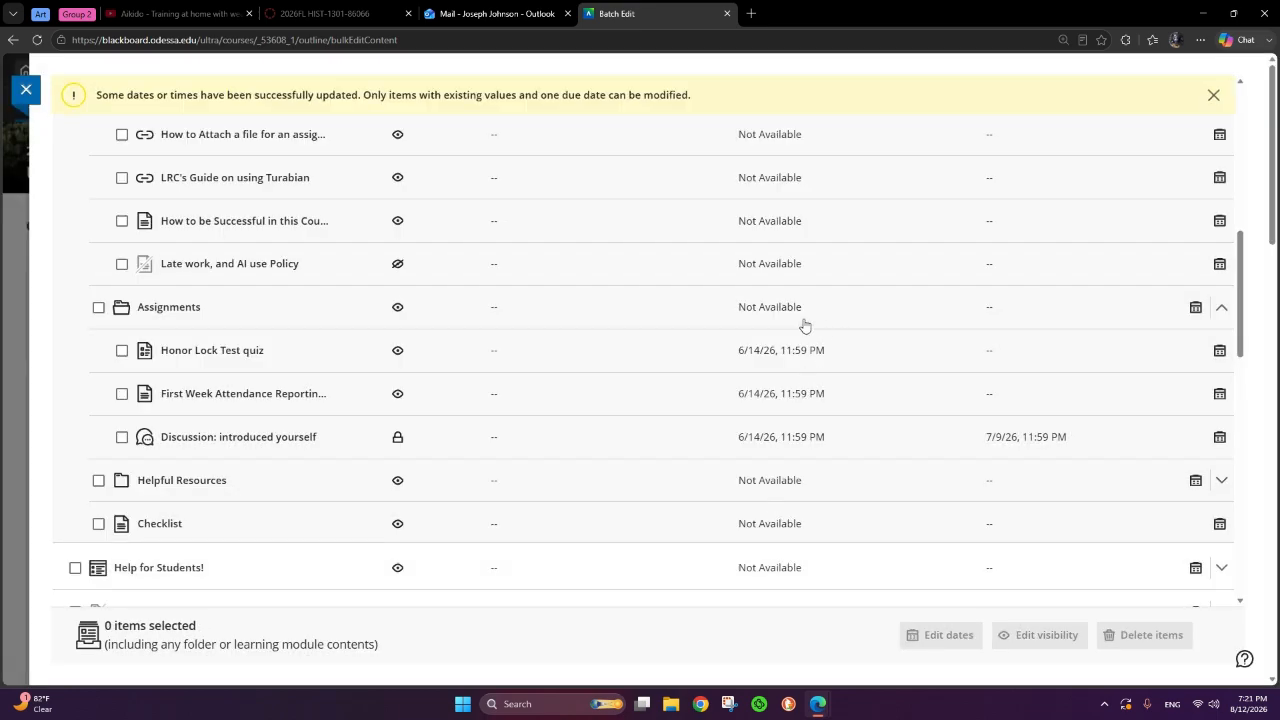
scroll(813, 403, "up", 8)
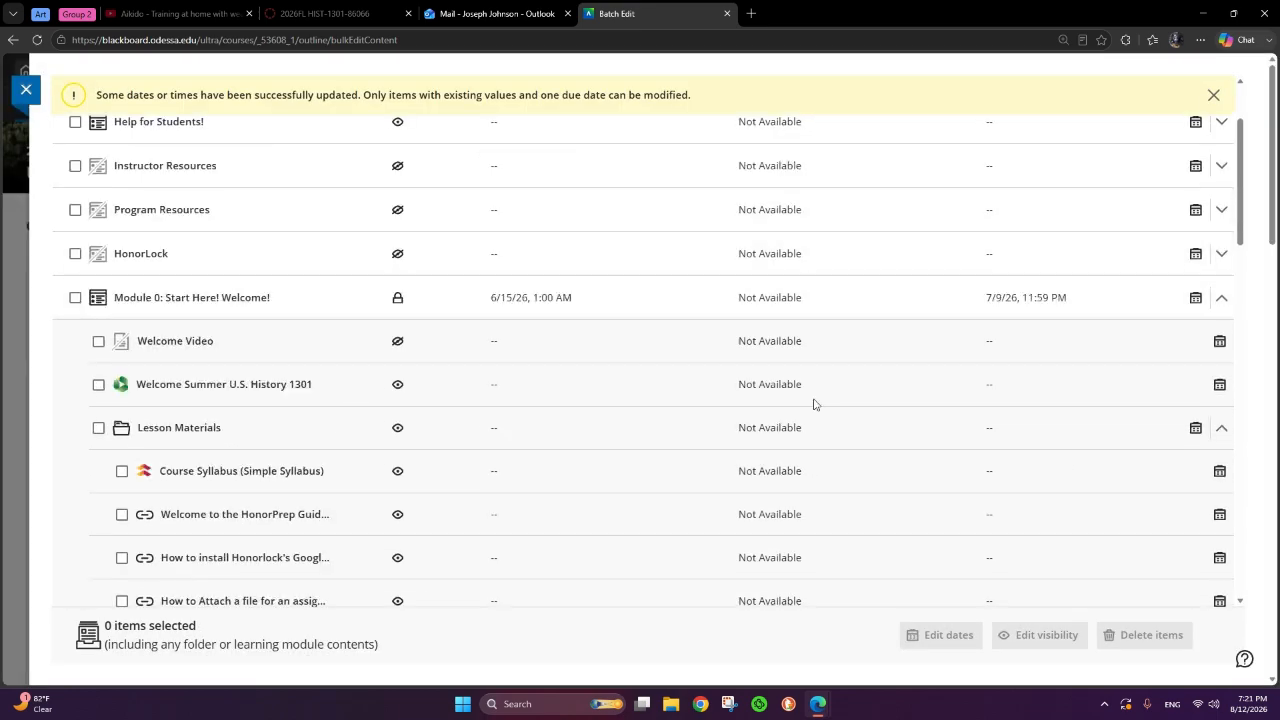
scroll(816, 405, "down", 15)
scroll(816, 405, "up", 6)
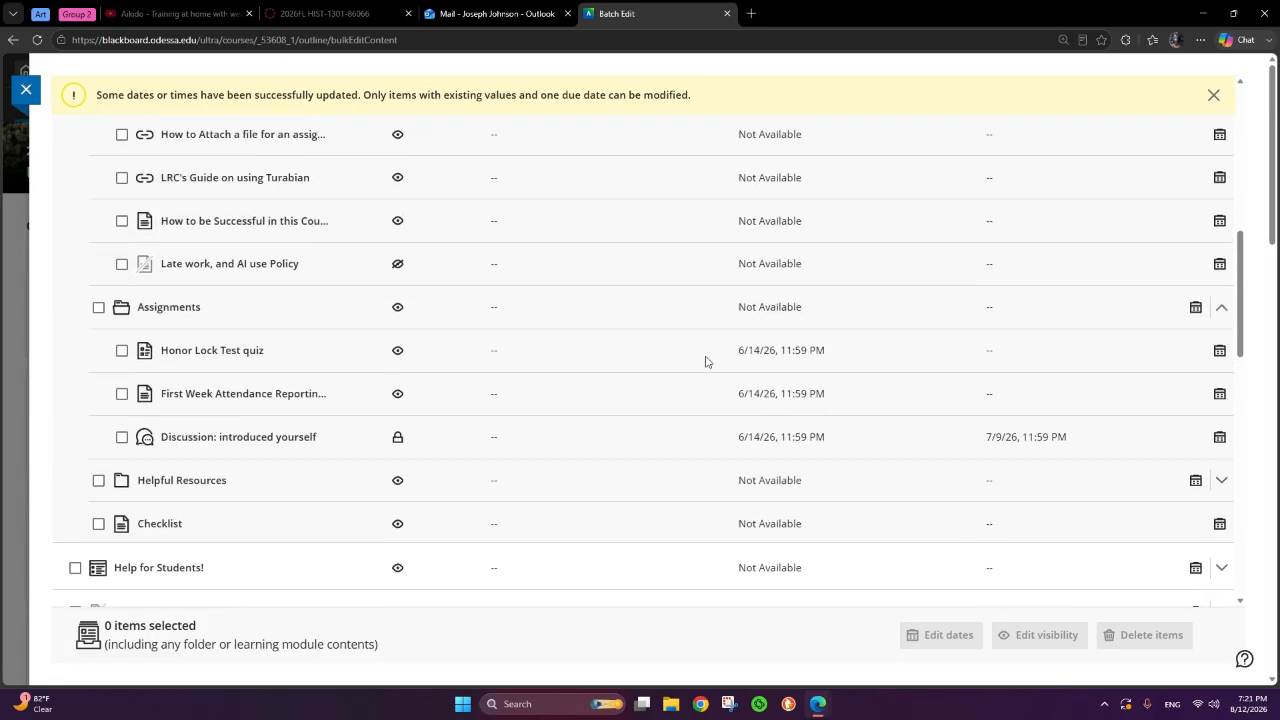
Set the due date of the Honor Lock Test quiz, First Week Attendance Reporting item and introduction discussion to 6/15/26.
left_click(121, 352)
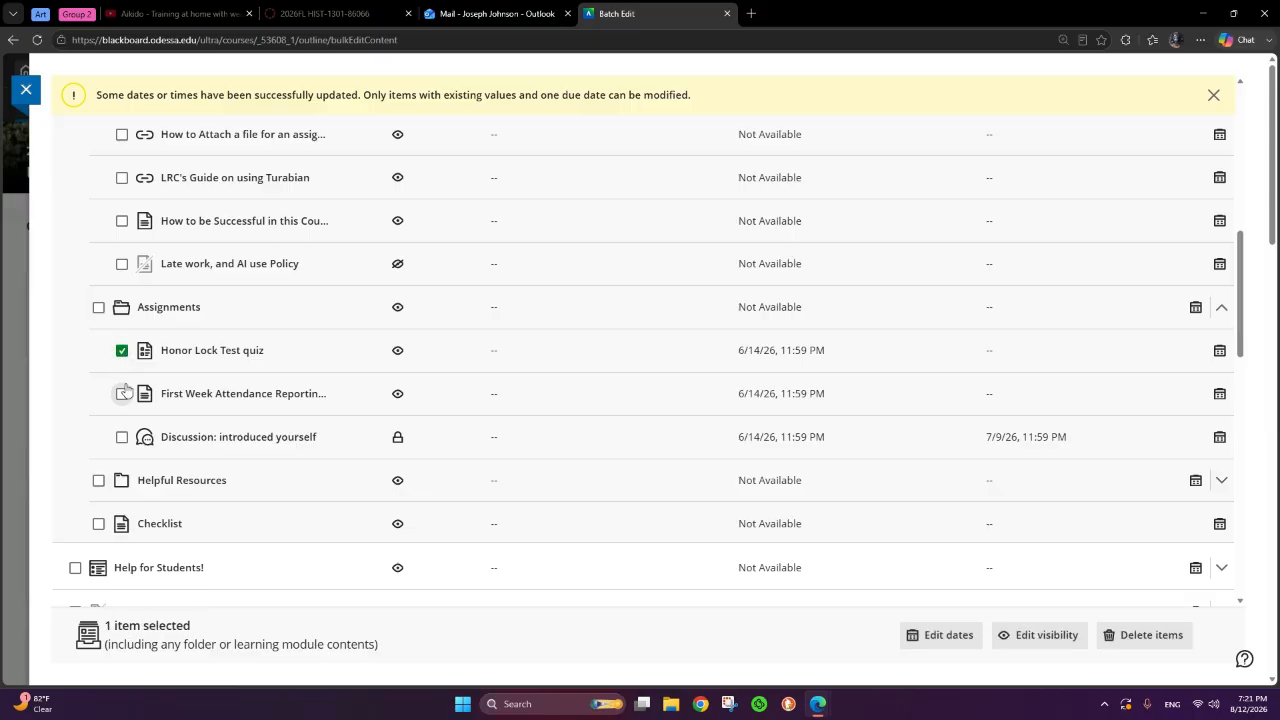
left_click(122, 395)
left_click(121, 437)
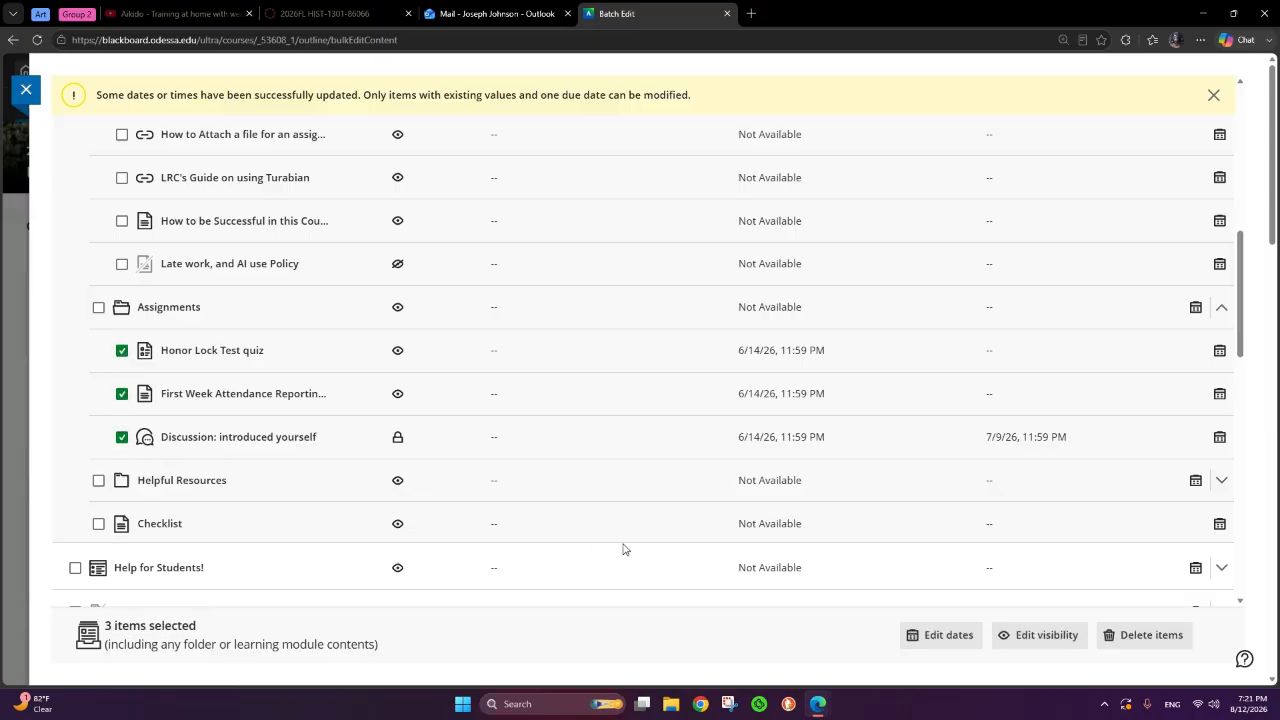
left_click(919, 637)
left_click(509, 430)
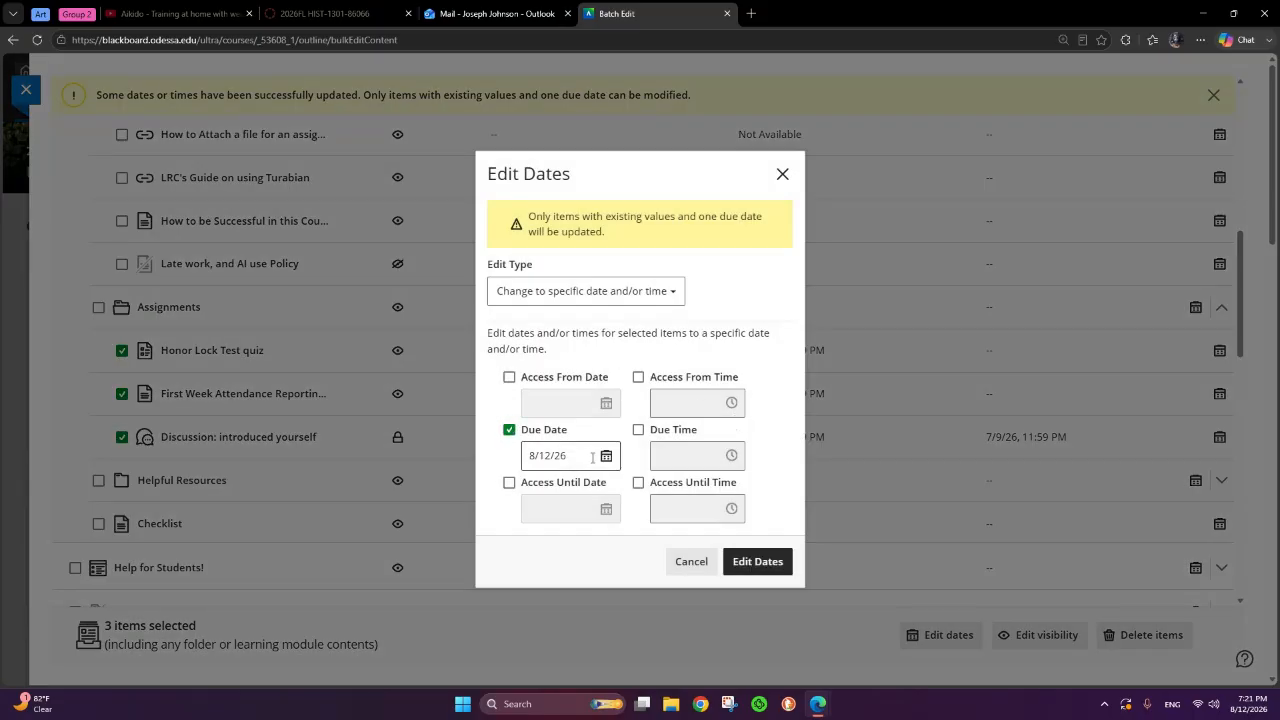
left_click(606, 456)
left_click(519, 264)
left_click(519, 266)
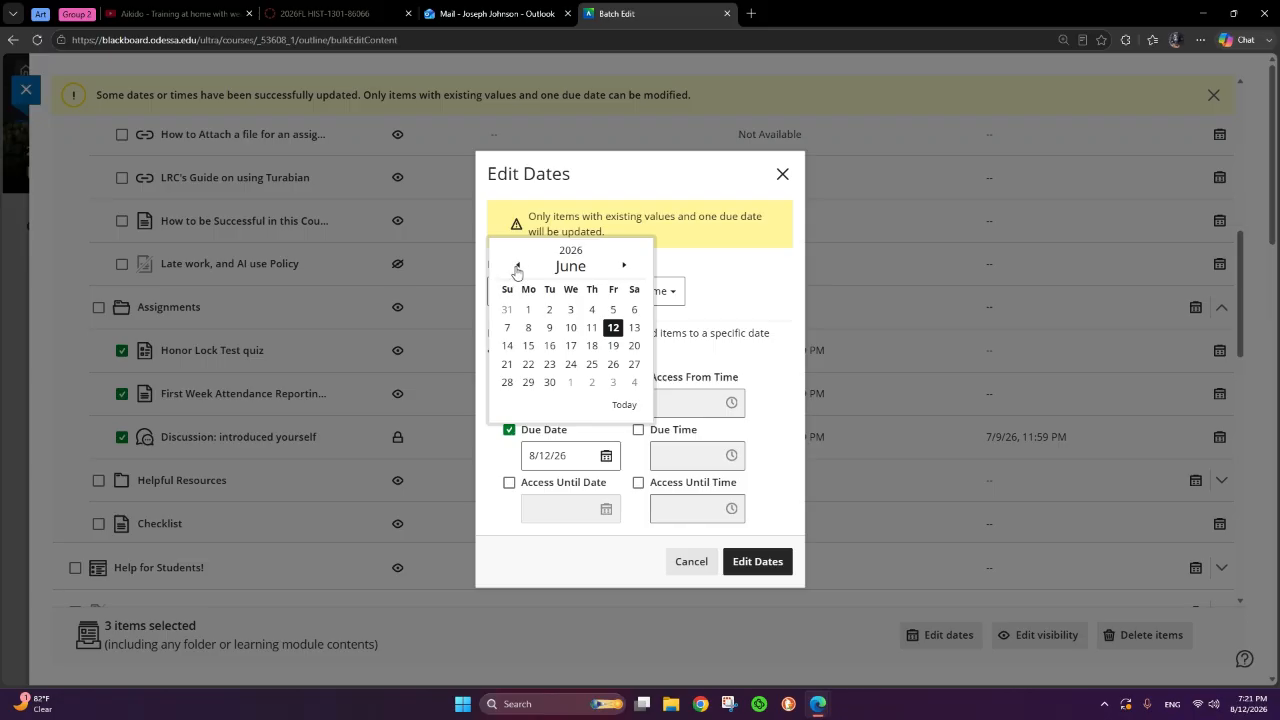
left_click(528, 345)
left_click(757, 562)
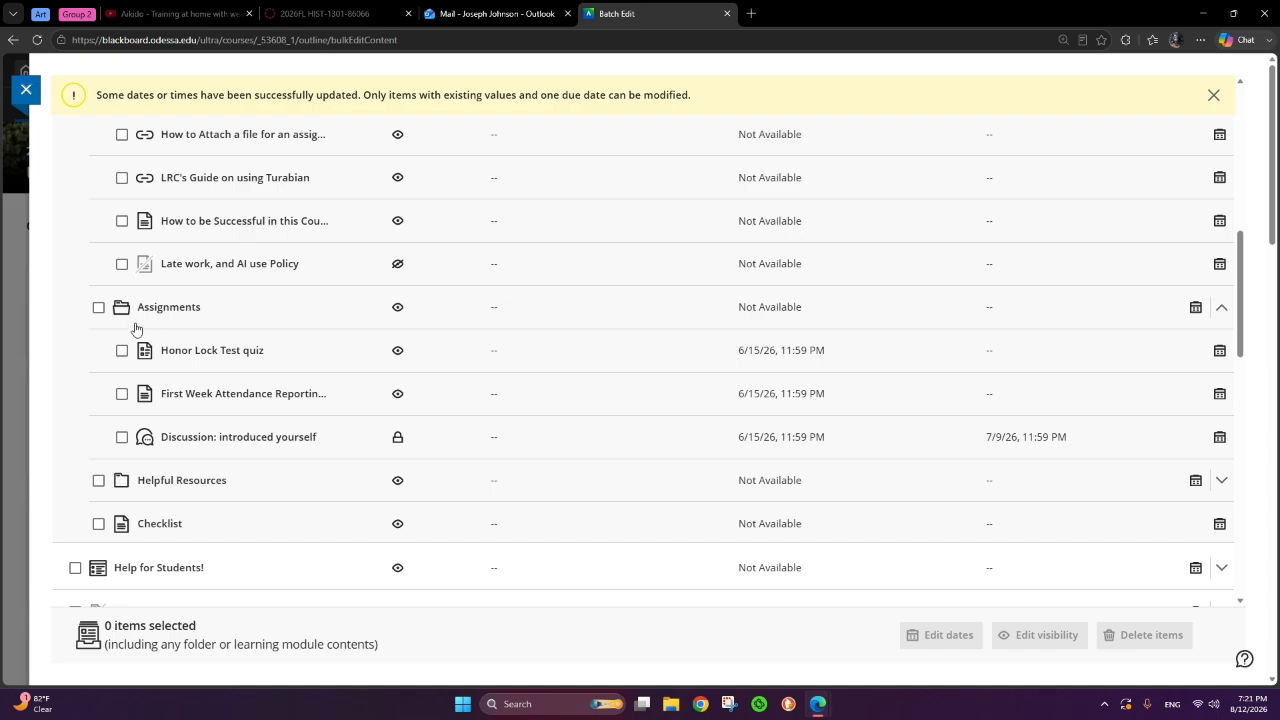
Set the due date of the whole Assignments folder in Module 0 to 6/14/26, and leave batch editing for the course content.
left_click(98, 309)
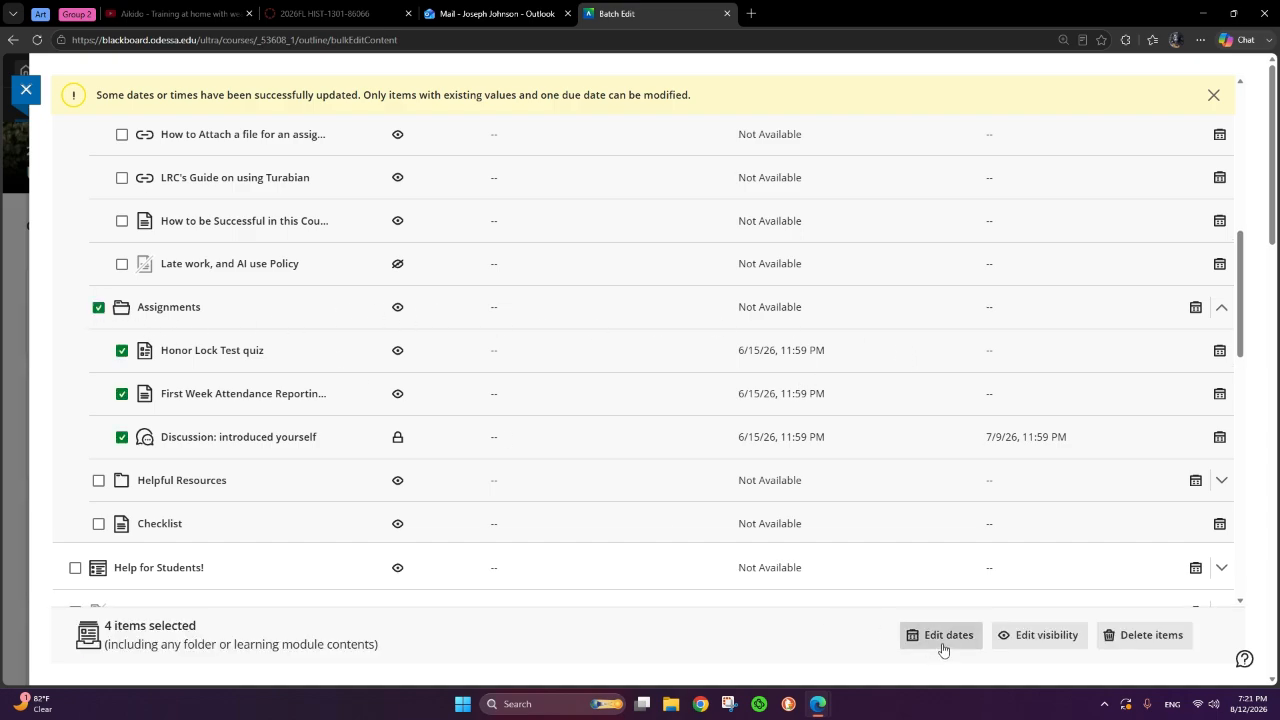
left_click(942, 640)
left_click(509, 429)
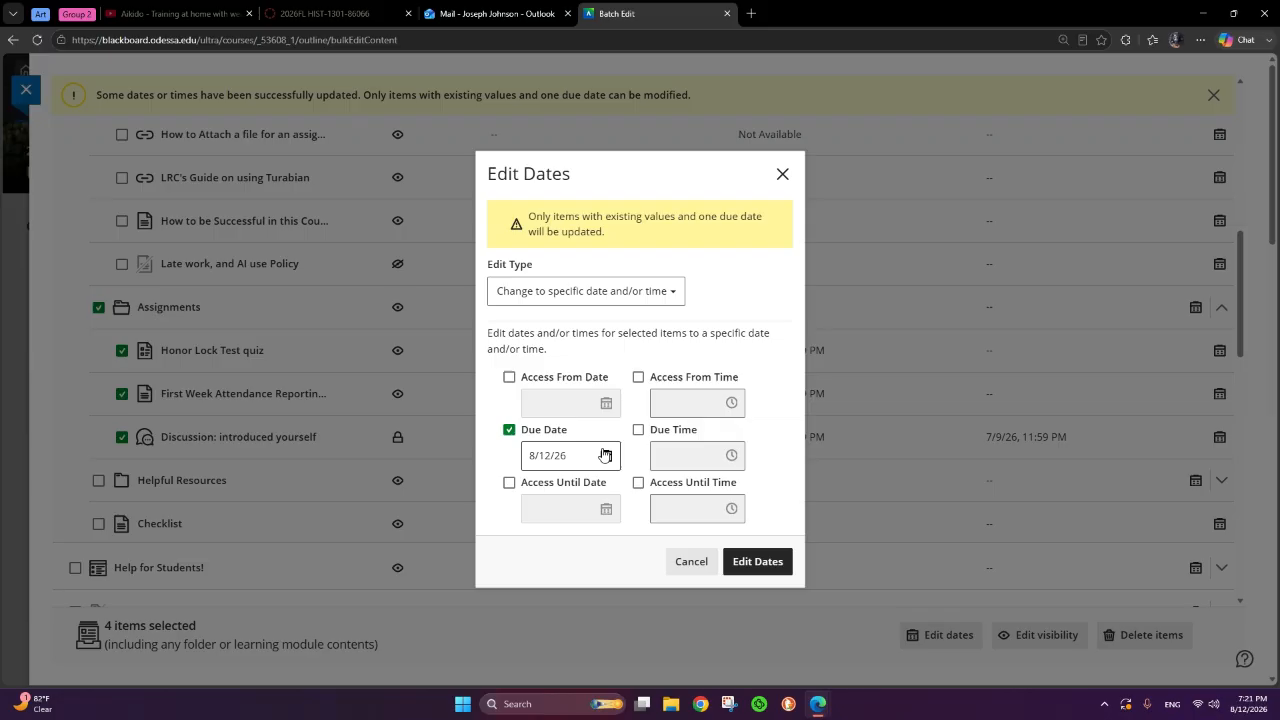
left_click(606, 455)
left_click(518, 265)
left_click(518, 265)
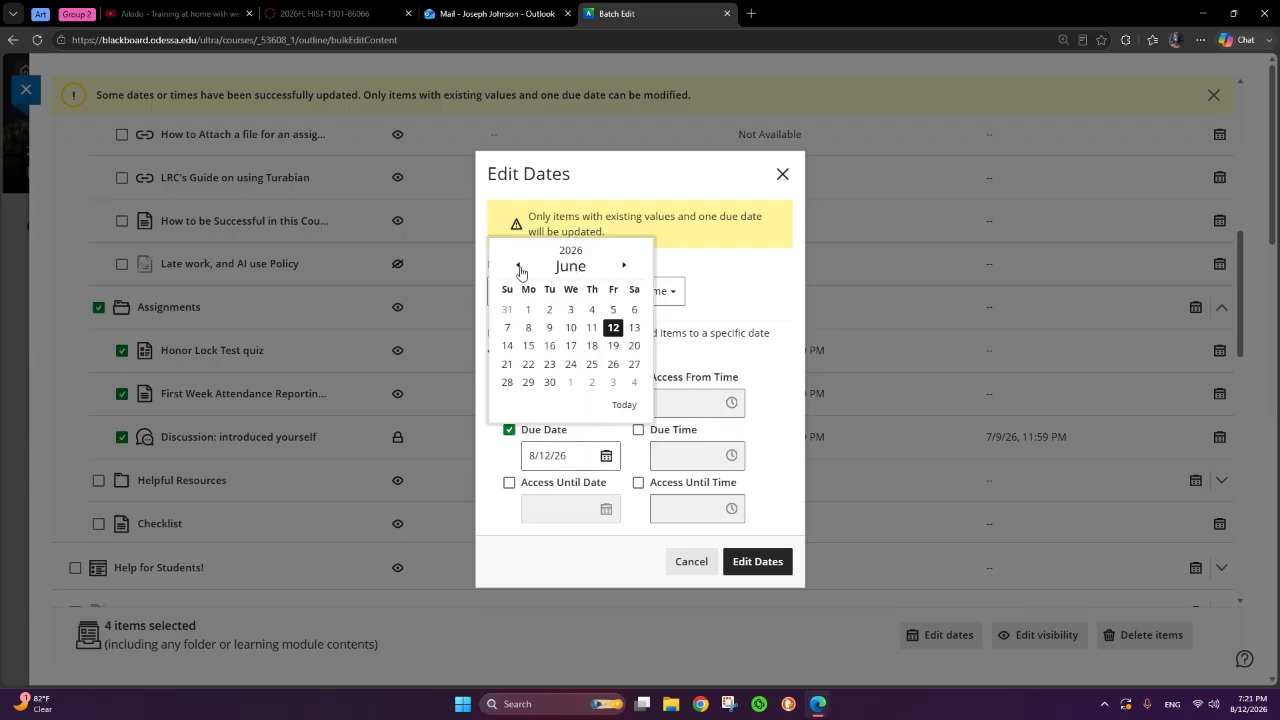
left_click(528, 345)
left_click(751, 562)
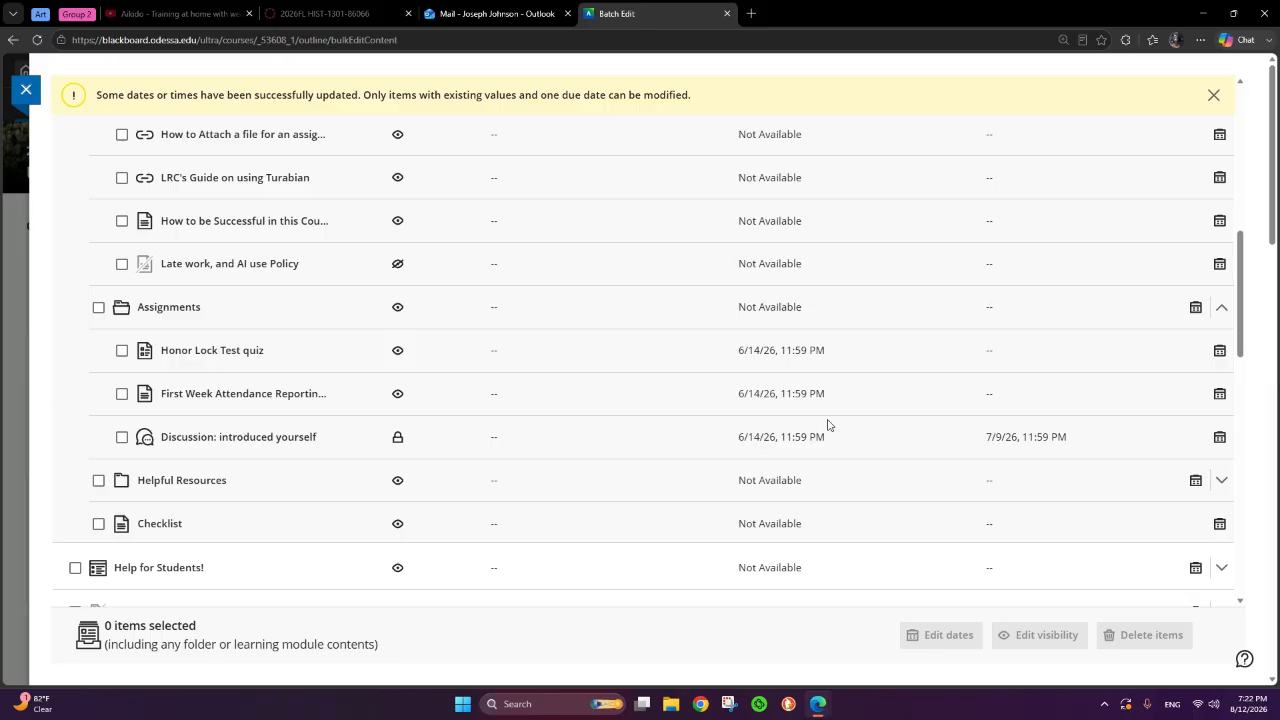
scroll(283, 306, "down", 7)
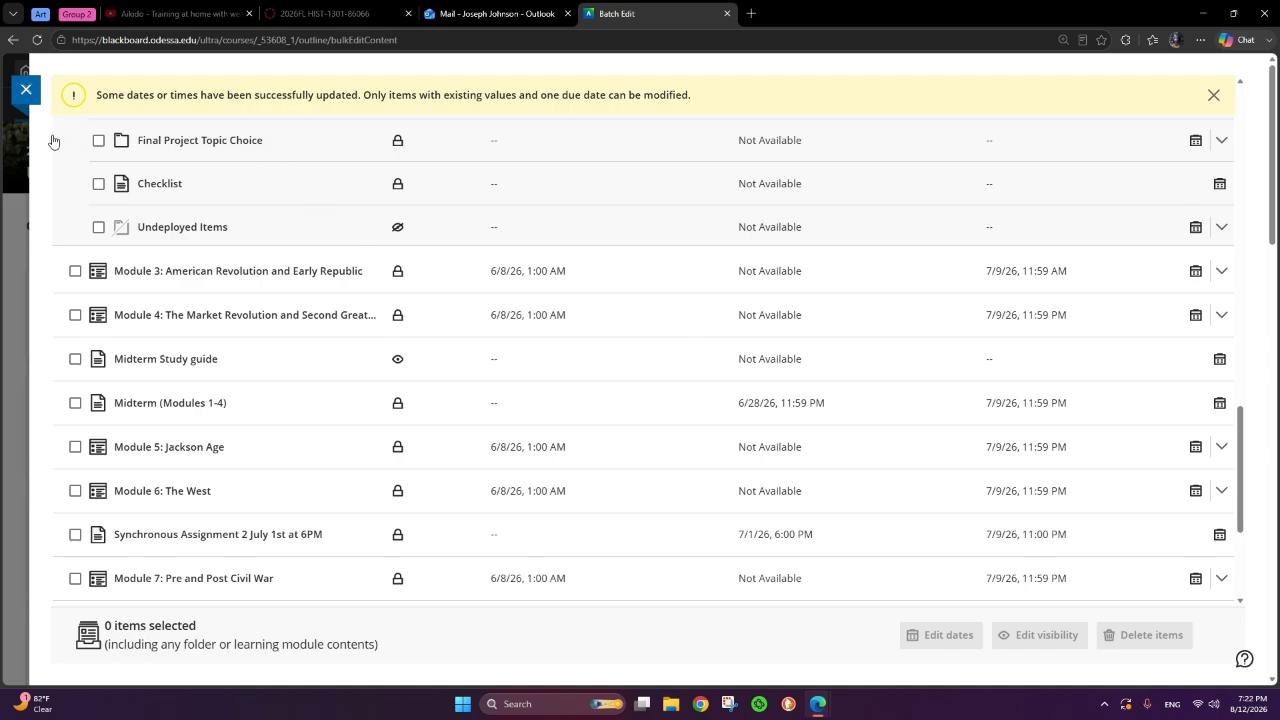
left_click(24, 92)
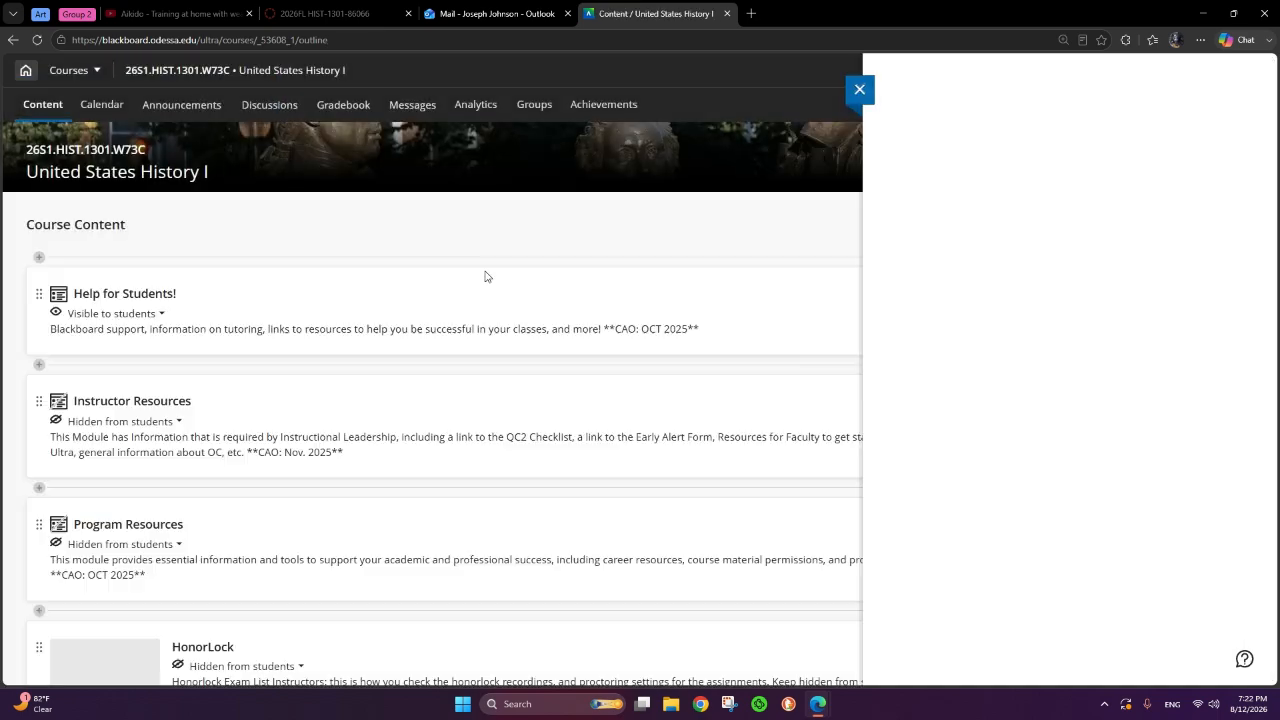